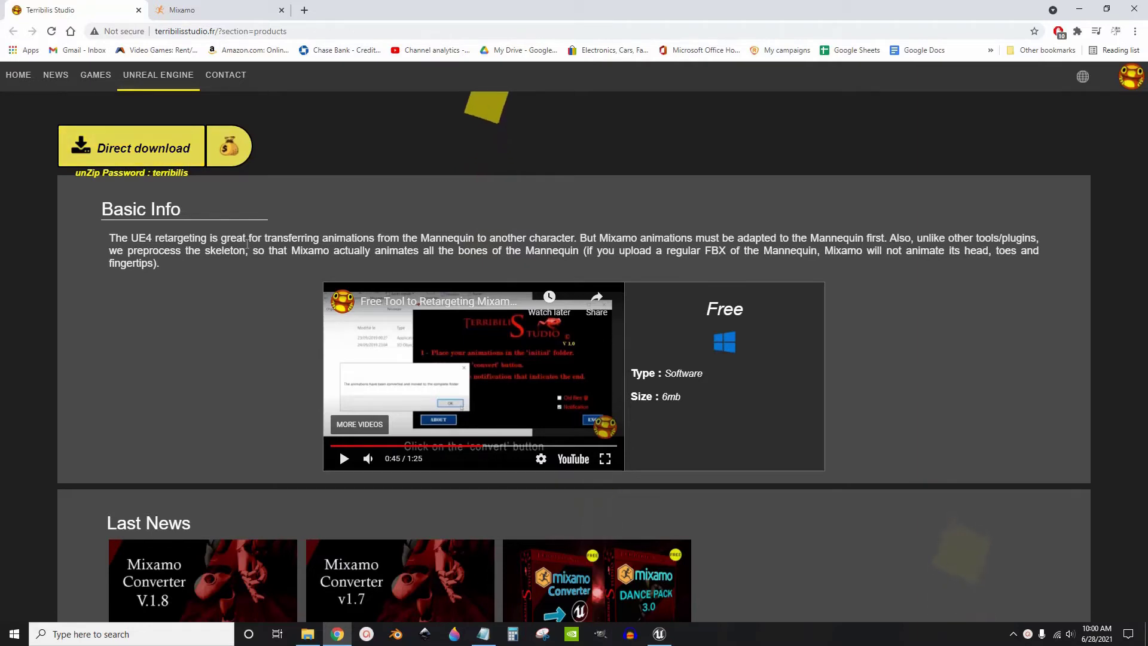
- Browse the mixamo_converter and Initial folders, select SK_Mannequin_For_Mixamo, then minimize Explorer
left_click(308, 634)
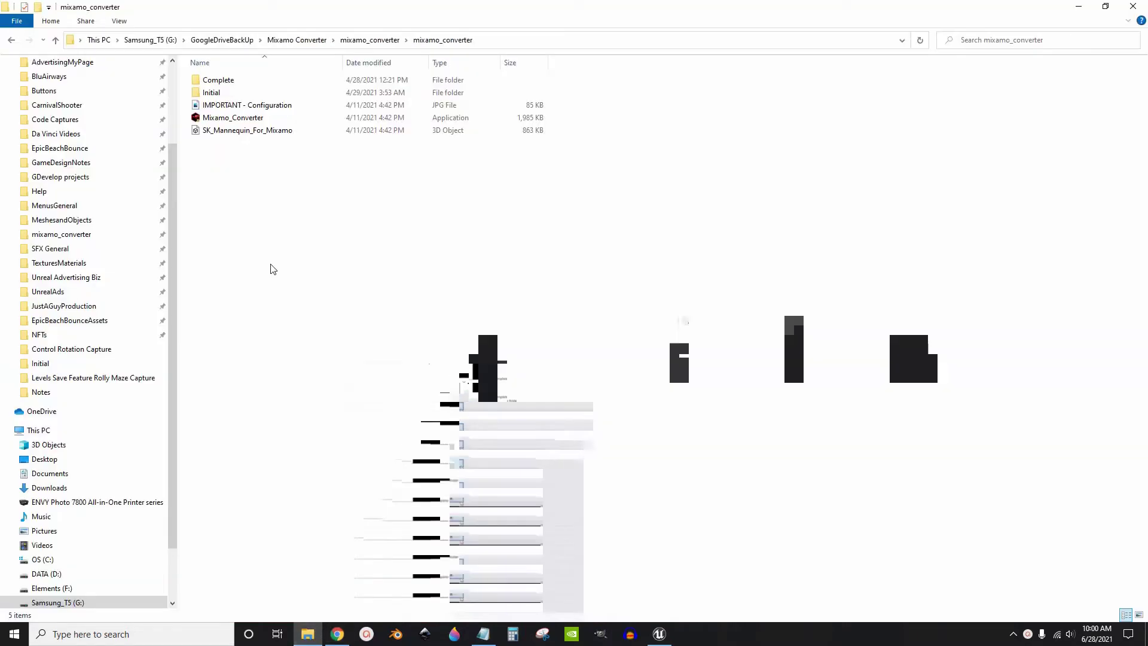
left_click(278, 41)
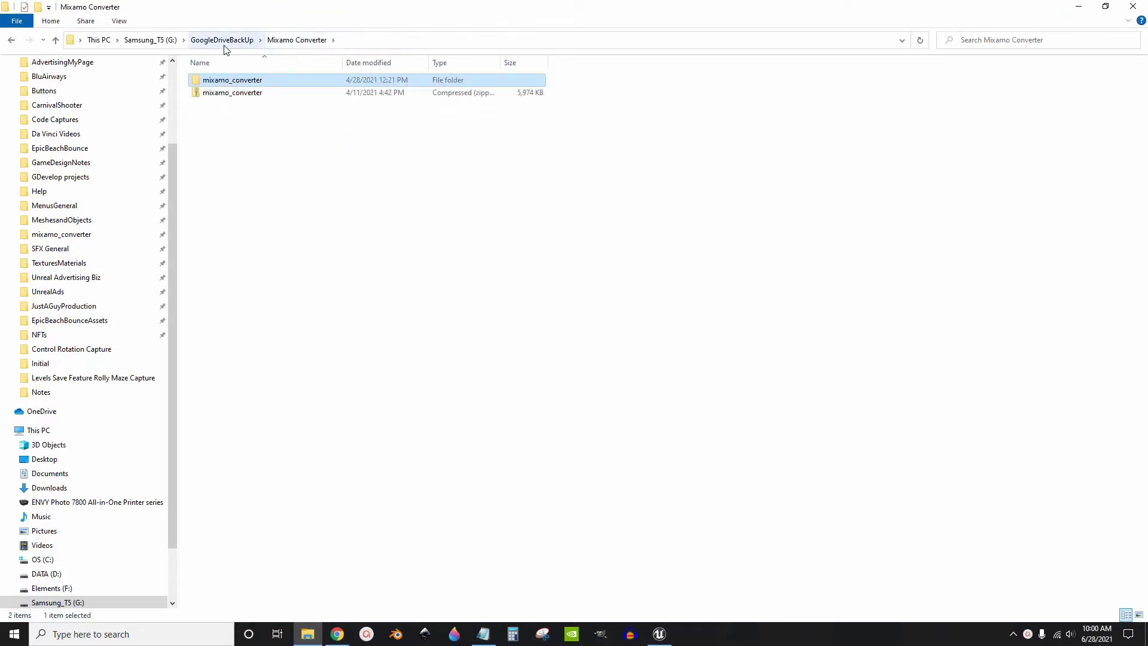
double_click(251, 86)
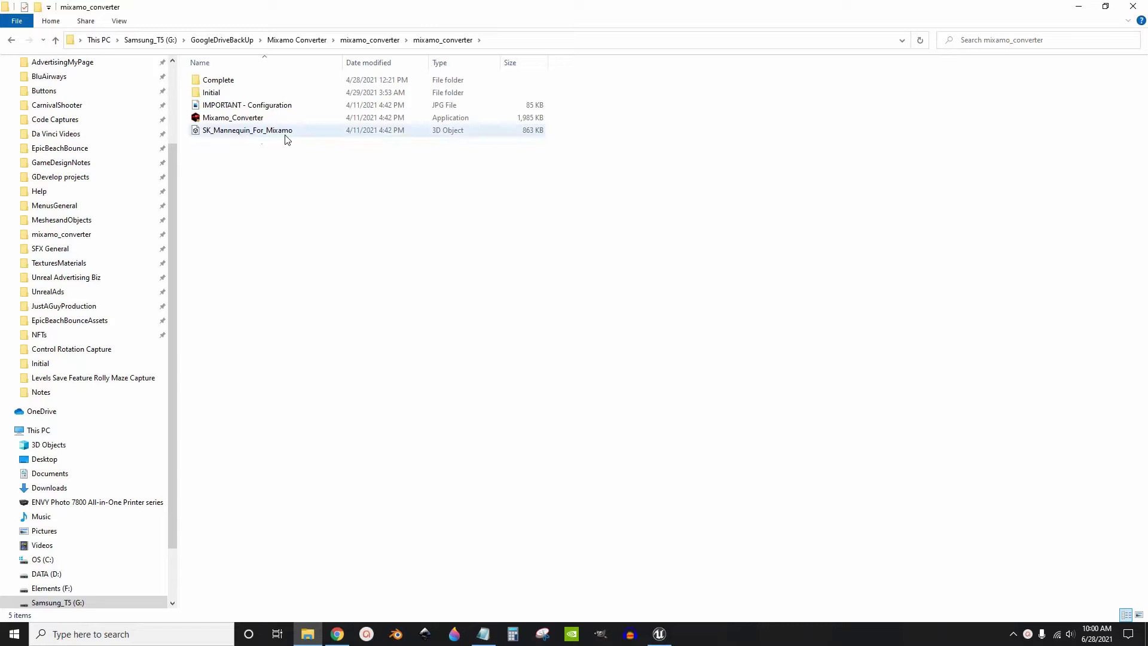
double_click(235, 95)
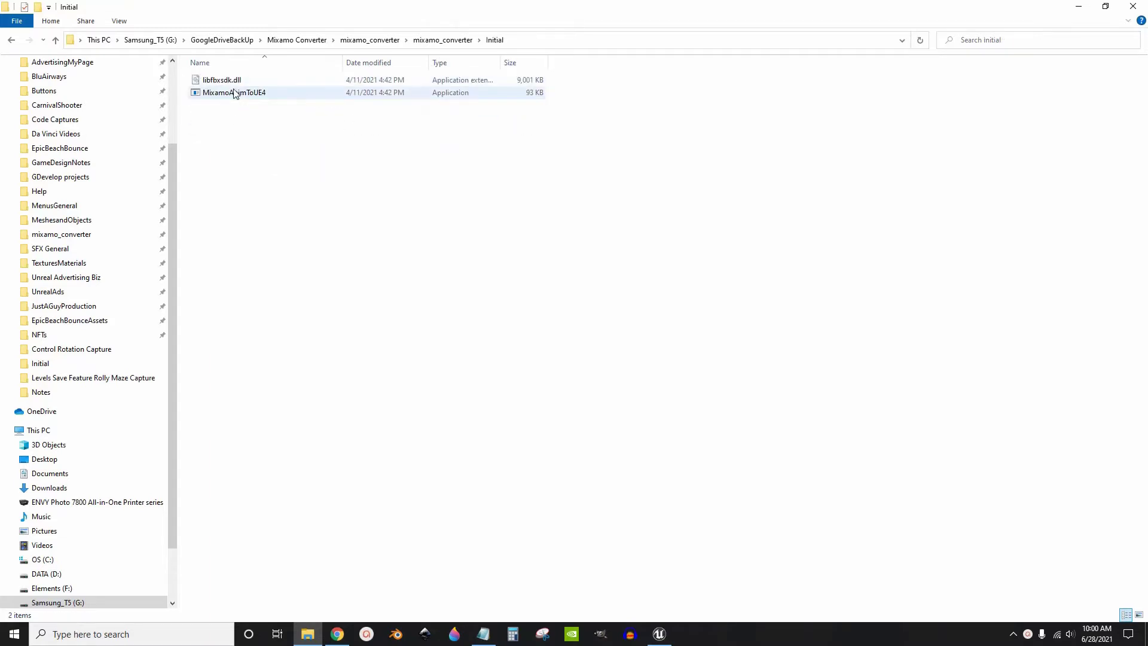
left_click(446, 40)
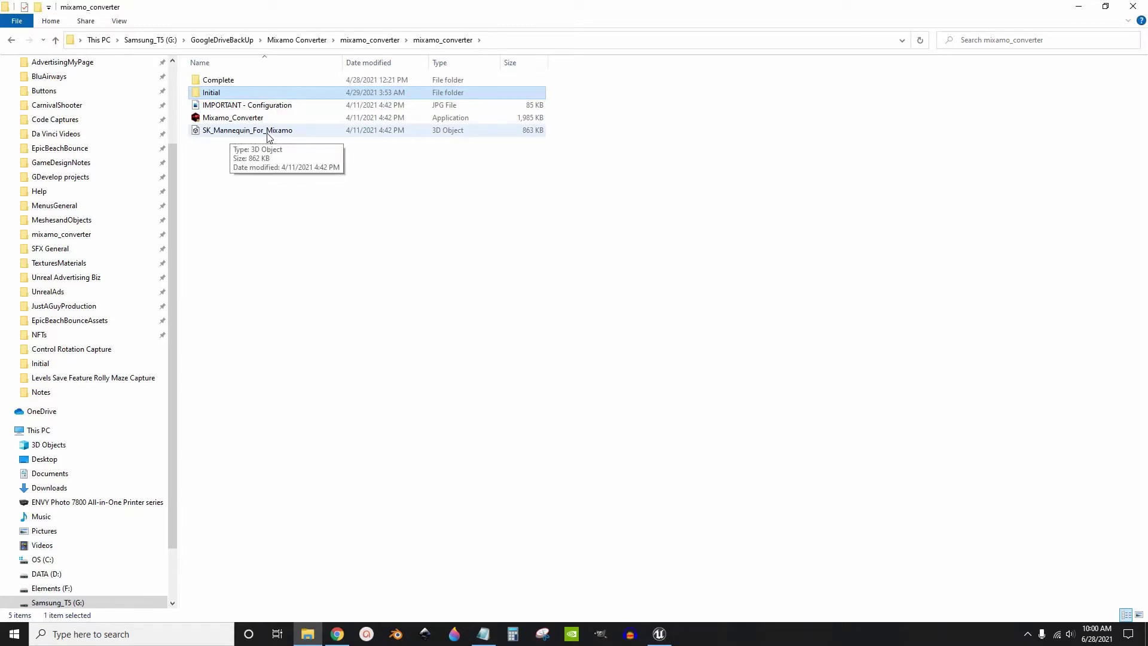
left_click(267, 136)
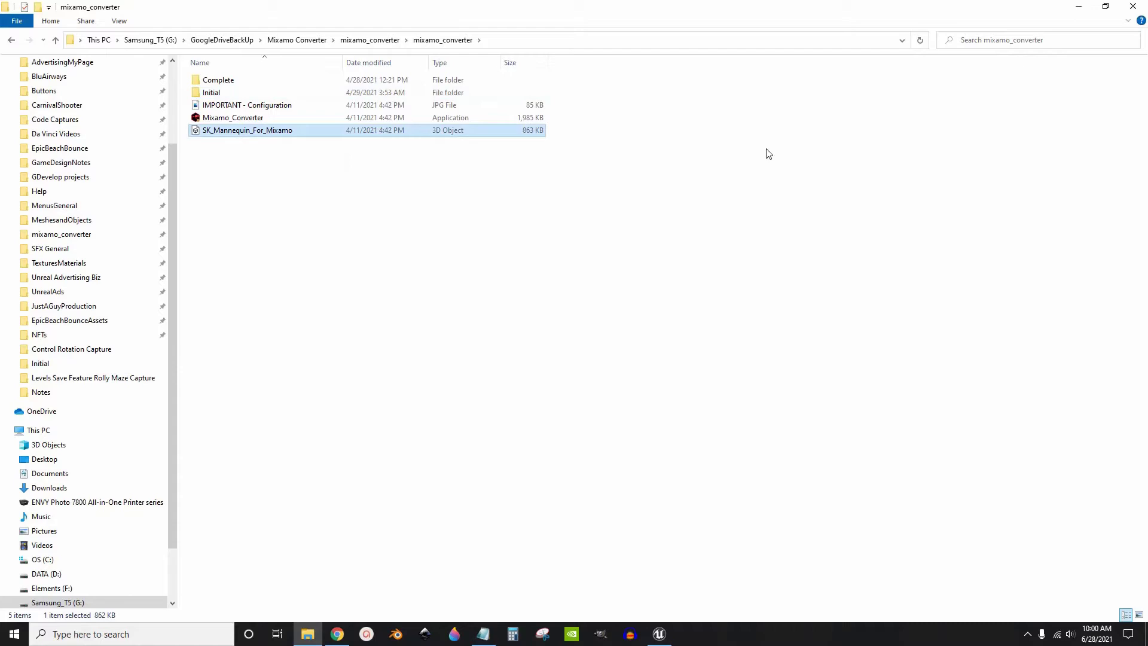
left_click(1080, 9)
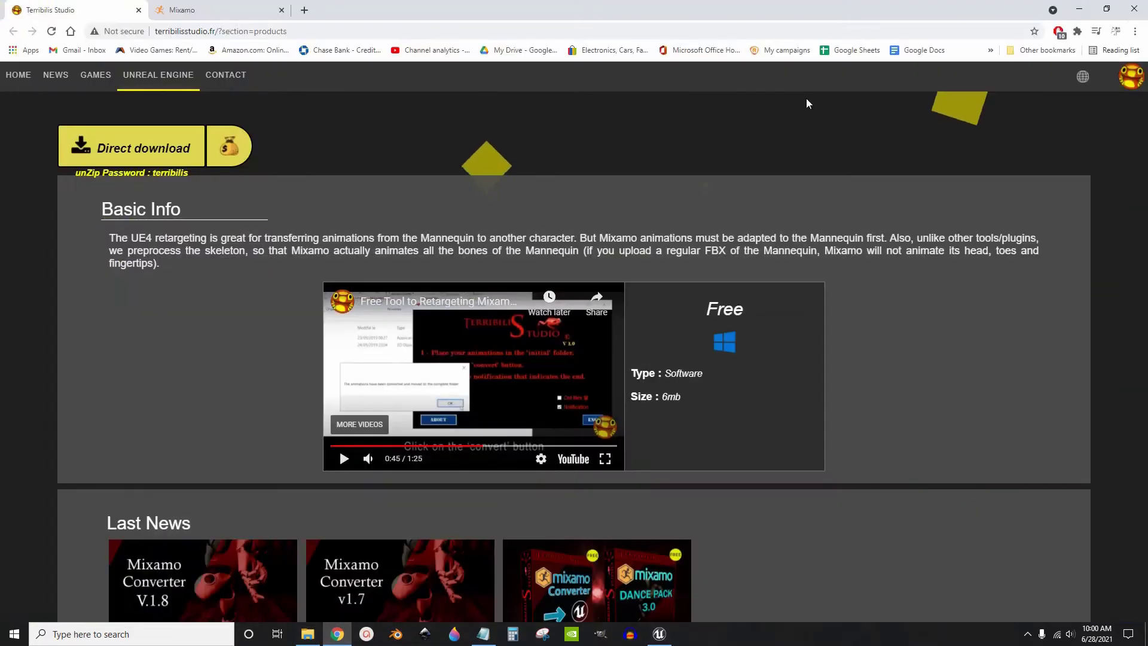
- Drag SK_Mannequin_For_Mixamo into Mixamo's Upload Character area and accept the auto-rigged result
left_click(184, 10)
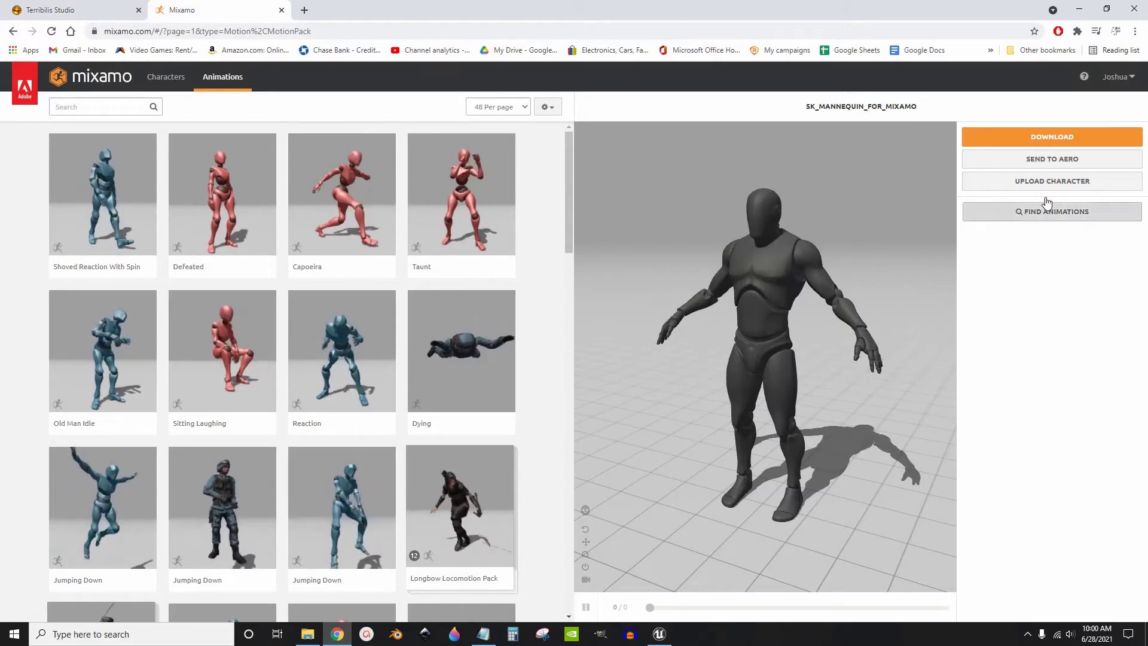
left_click(1031, 181)
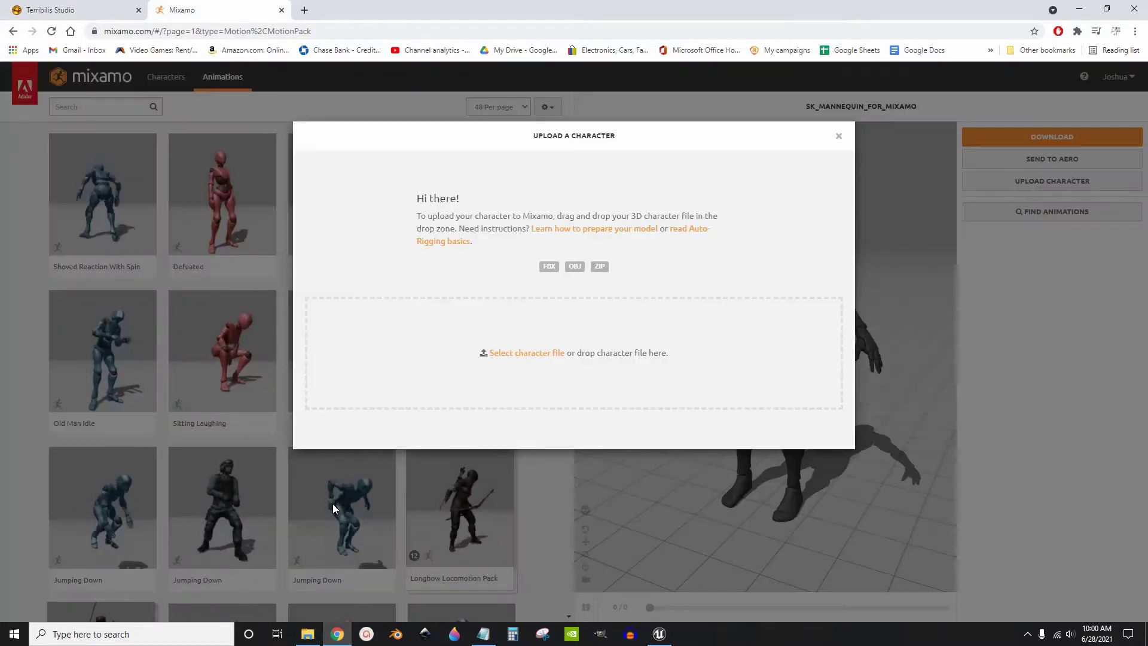
left_click(307, 633)
left_click_drag(558, 6, 280, 89)
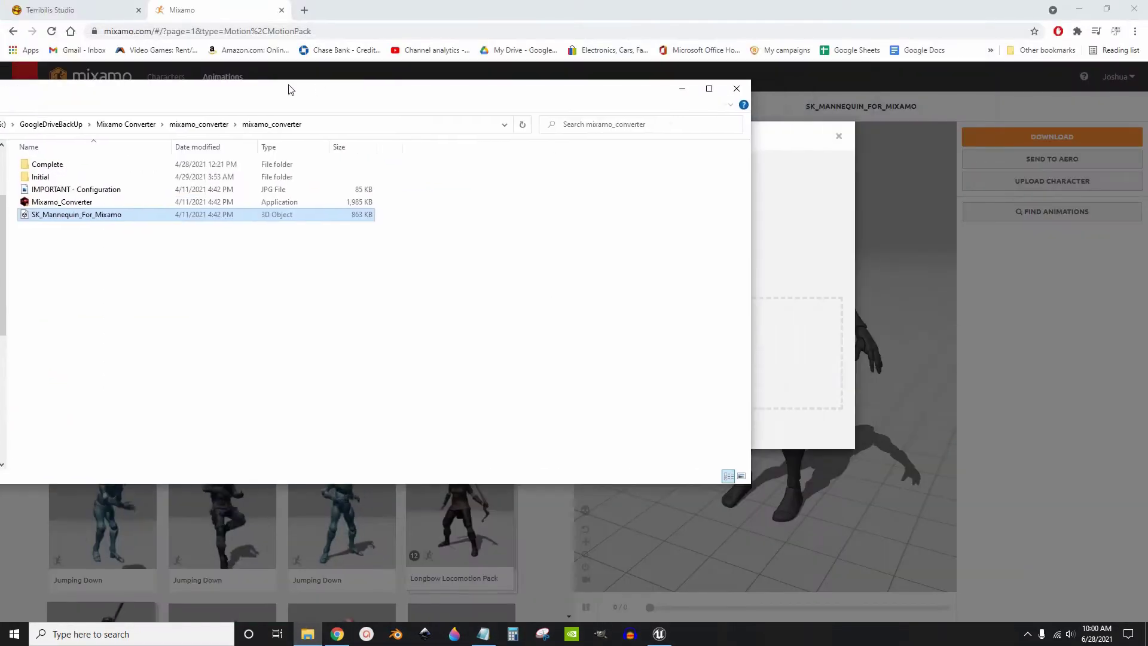
left_click_drag(62, 220, 800, 340)
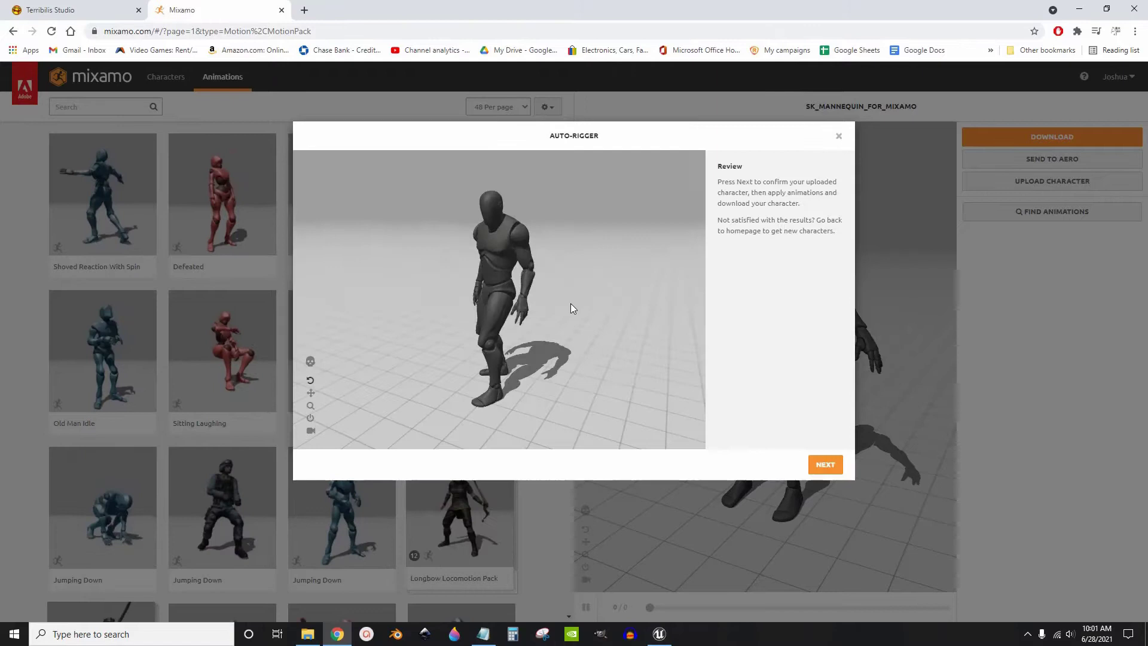
left_click(825, 464)
left_click(821, 466)
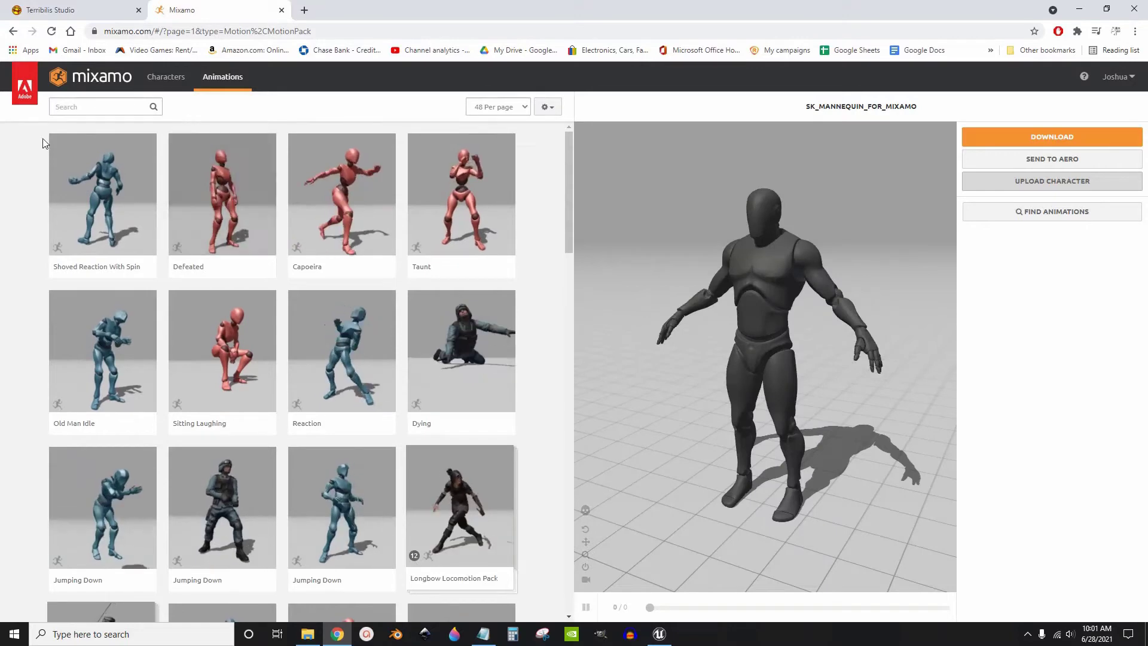
- Apply the Defeated animation and set download keyframe reduction to Uniform
left_click(242, 203)
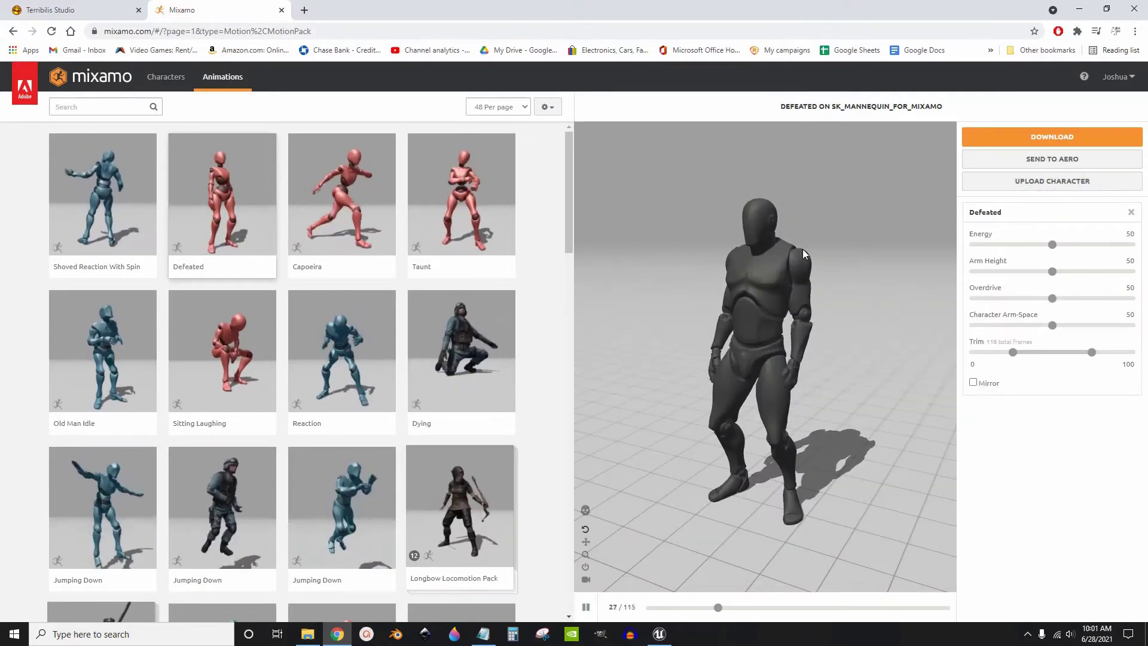
left_click(1020, 143)
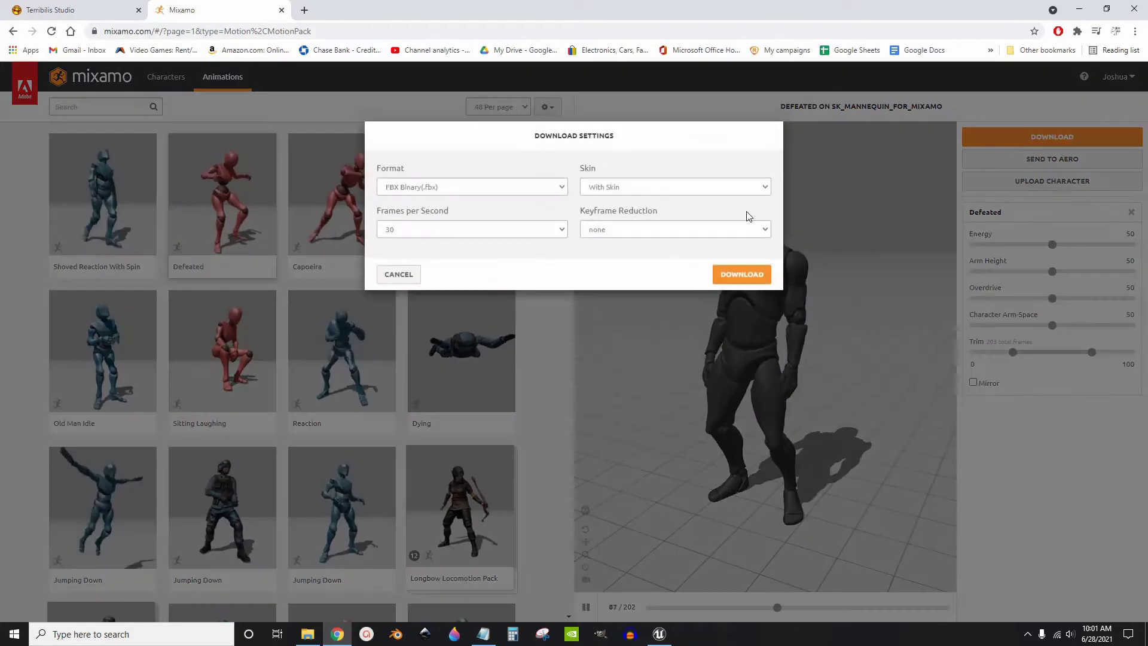
left_click(633, 231)
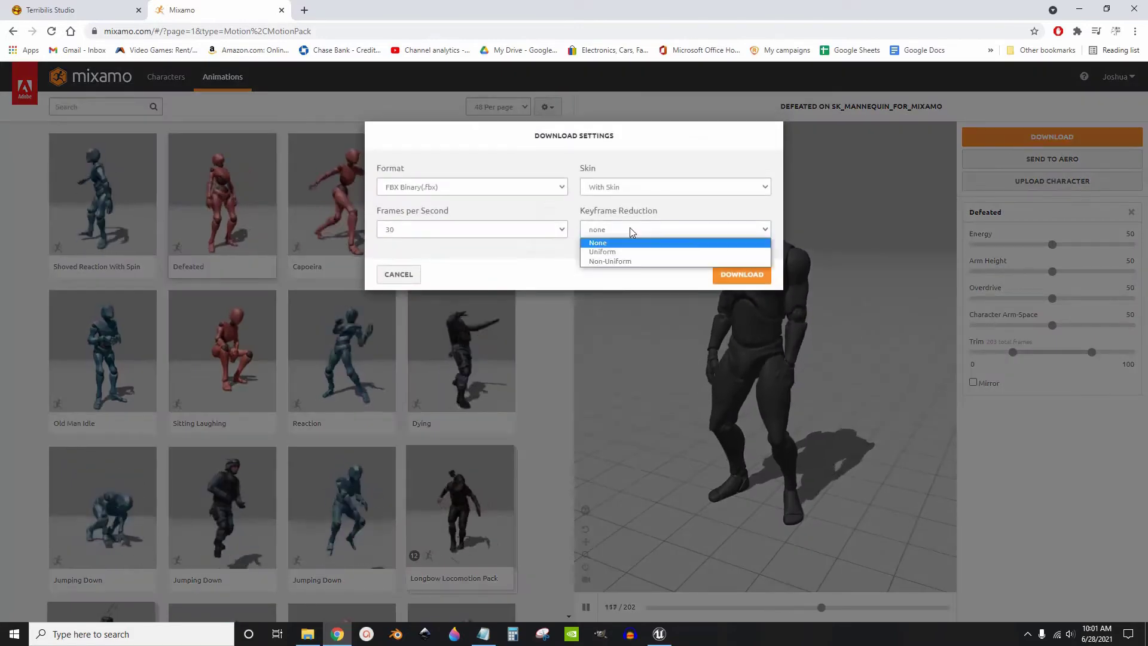
left_click(610, 253)
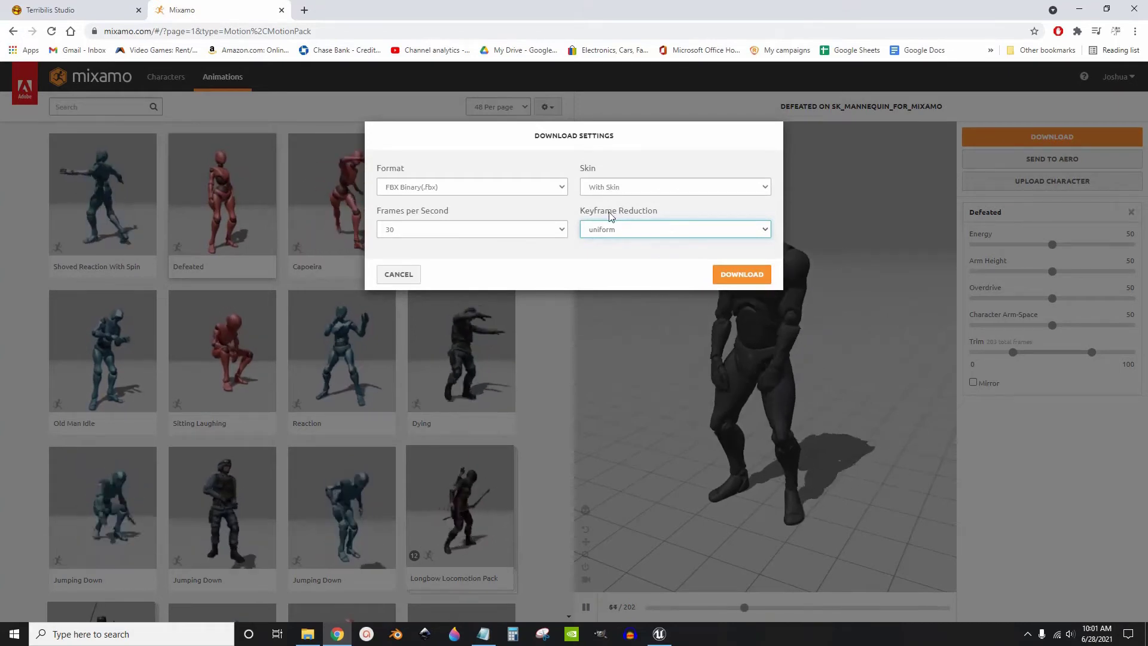
left_click(615, 231)
left_click(632, 251)
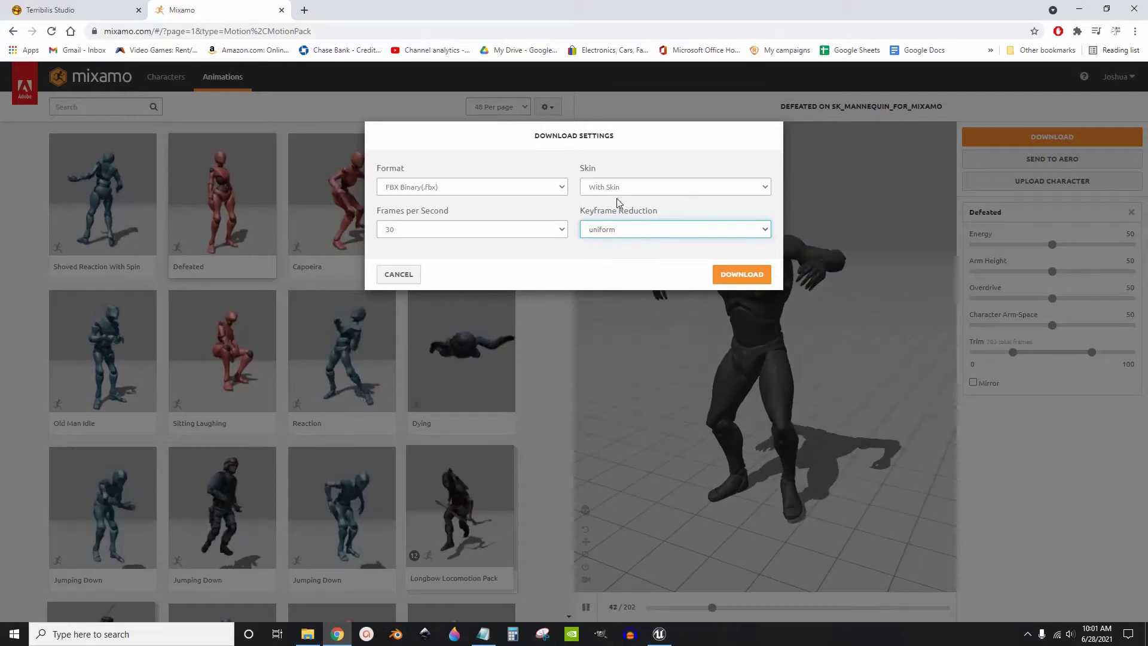
- Download the animation and save Defeated.fbx into mixamo_converter\Initial
left_click(741, 275)
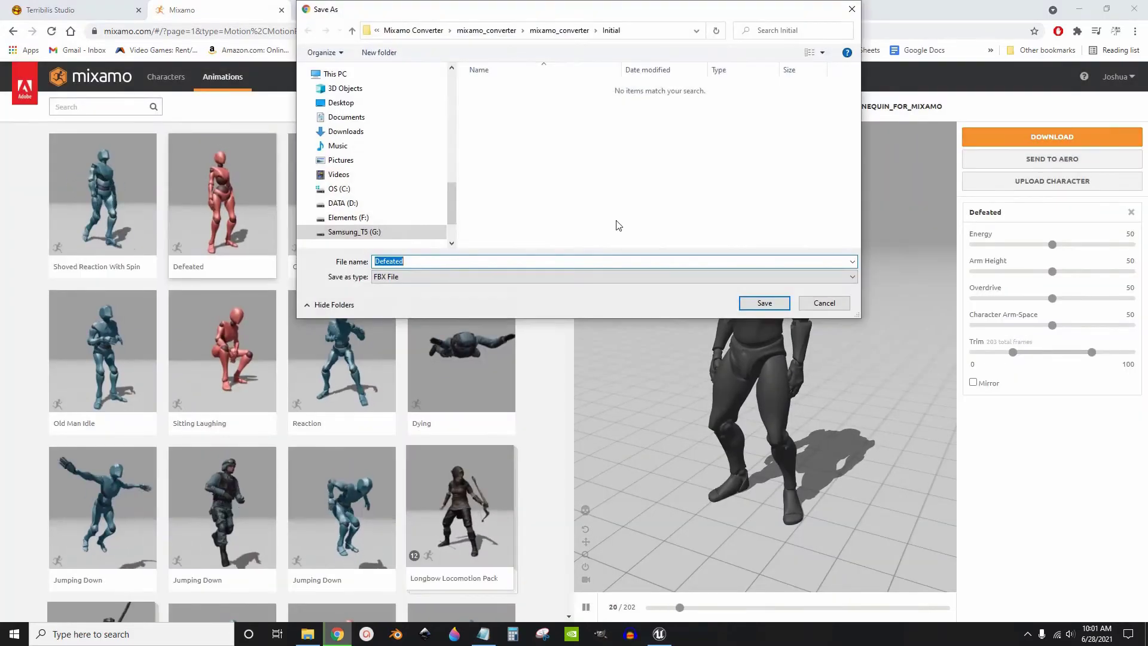
left_click(559, 29)
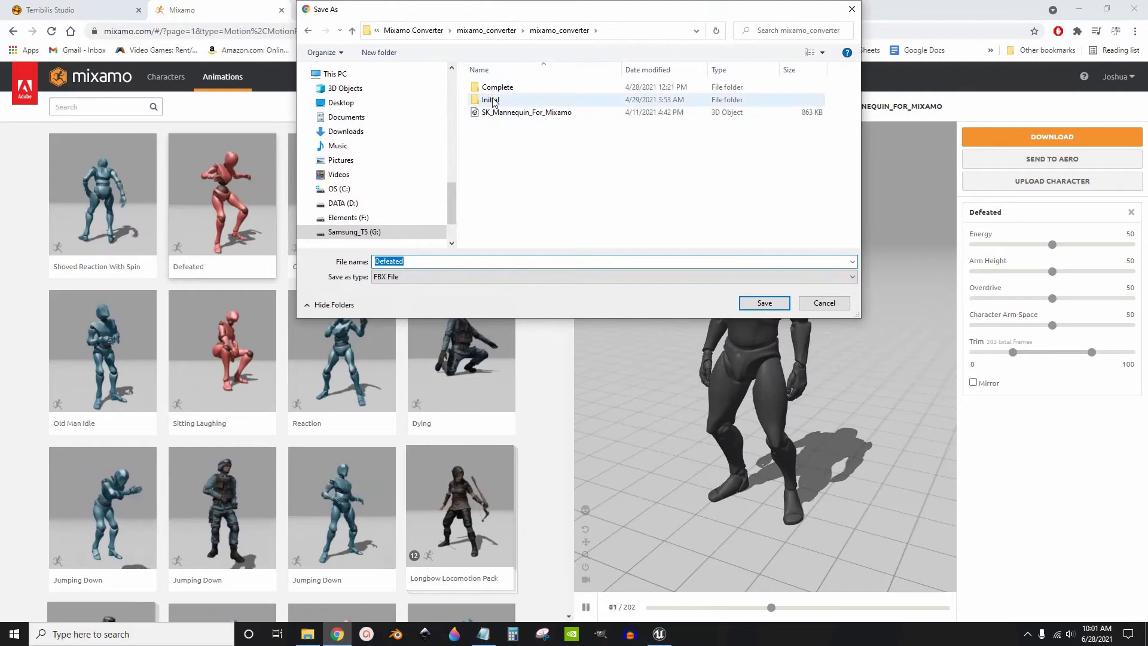
double_click(495, 101)
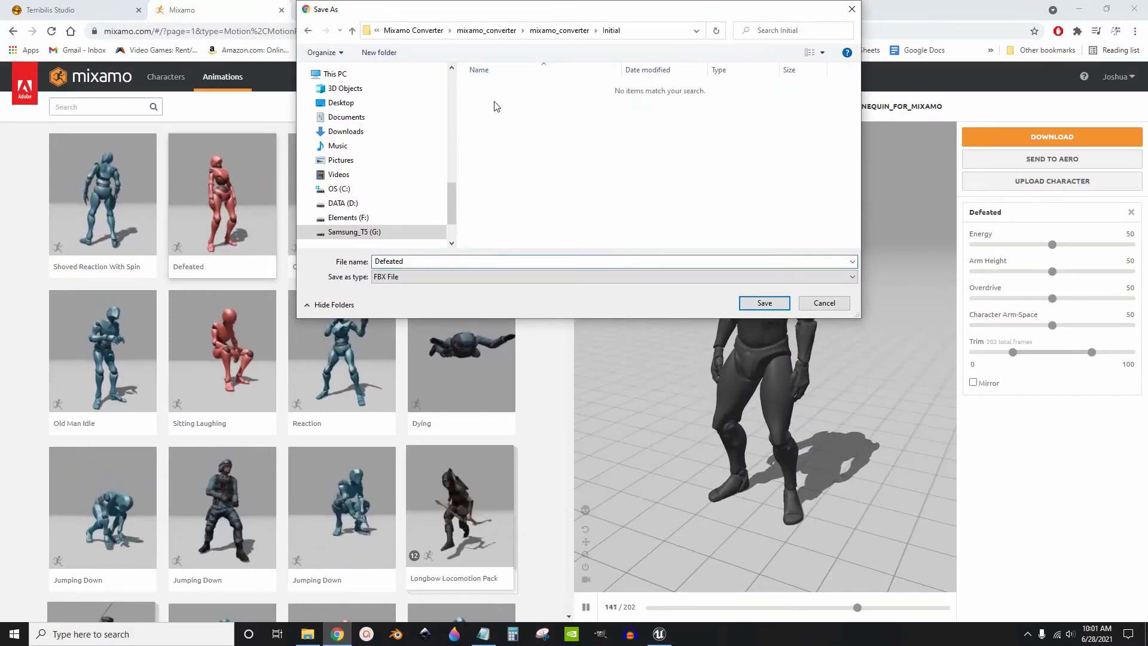
left_click(764, 304)
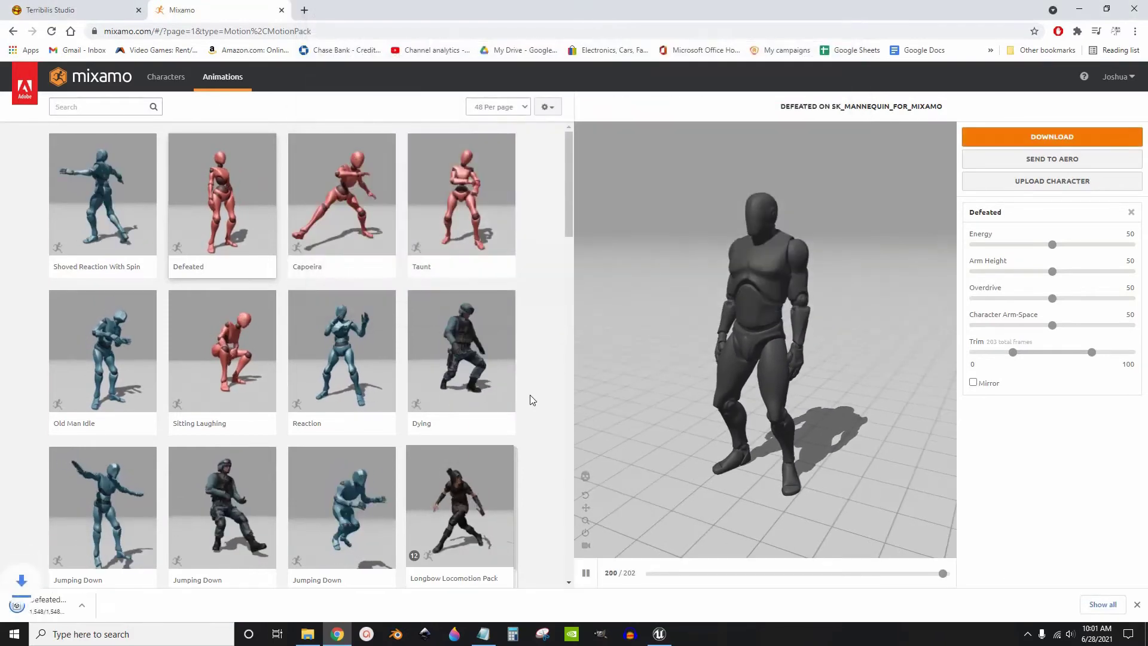
- Run Mixamo_Converter from the maximized folder to convert the Defeated animation for Unreal
left_click(308, 634)
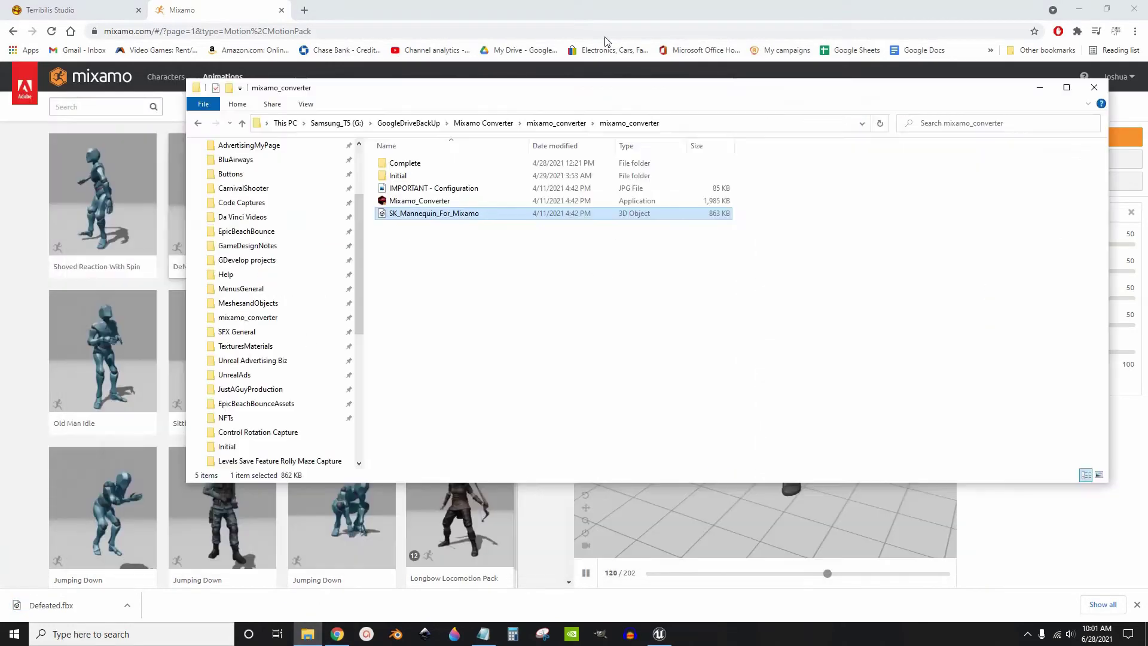
key("super+Up")
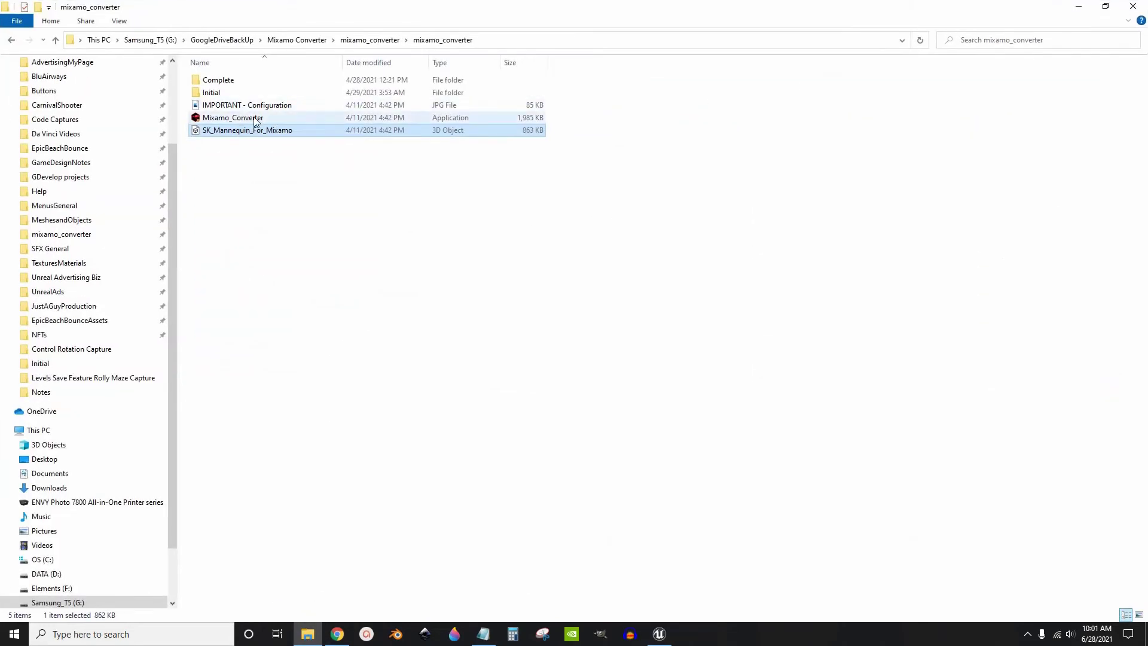
left_click(255, 123)
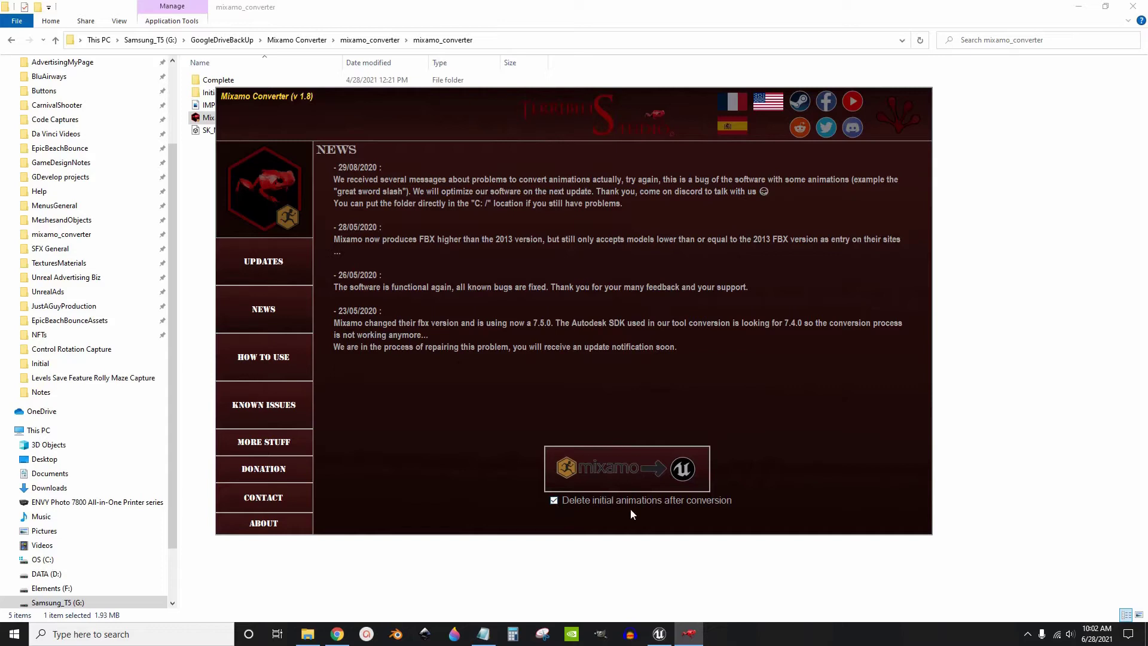
left_click(602, 475)
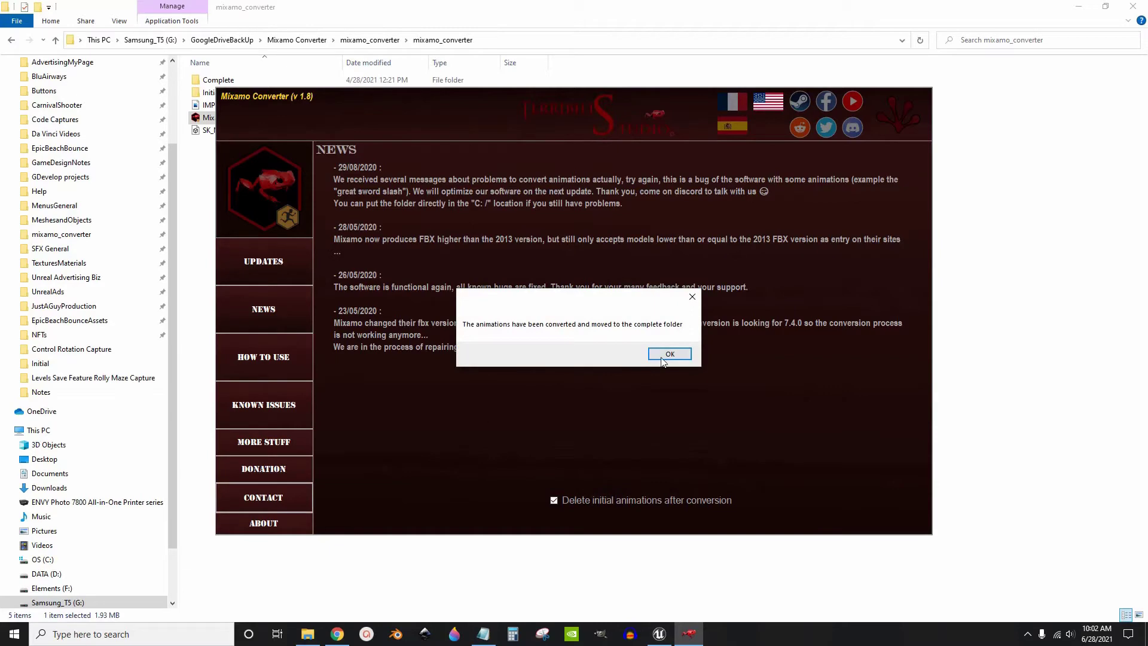
- Close the converter and select Defeated4UE4 in the Complete folder
left_click(670, 355)
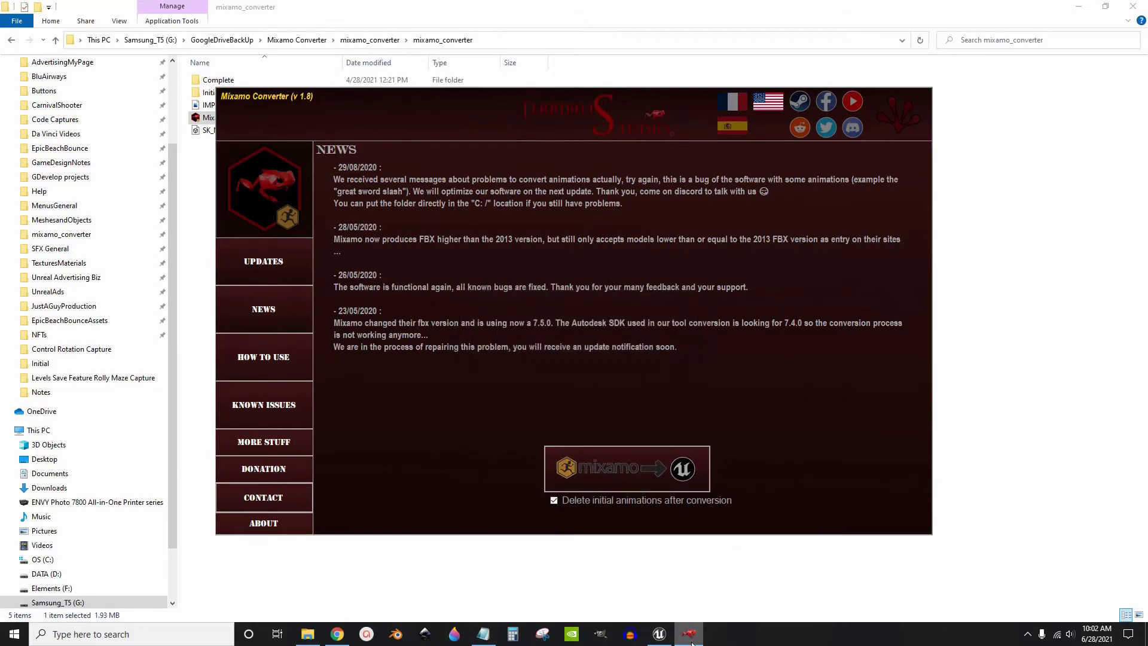
mouse_move(690, 634)
left_click(738, 544)
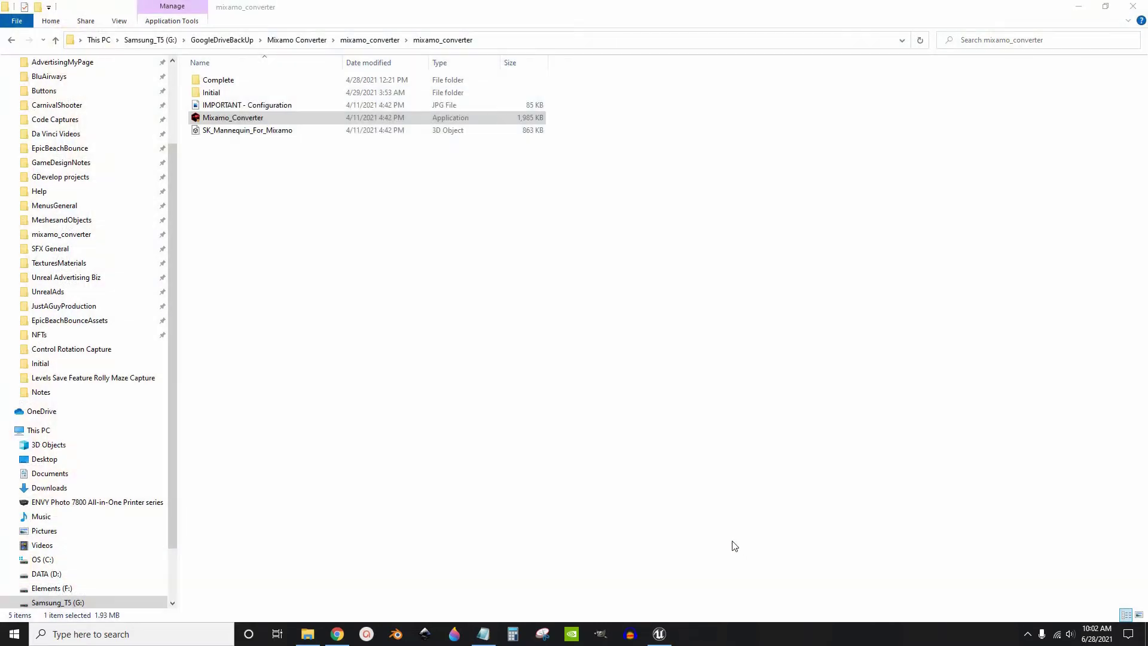
double_click(211, 82)
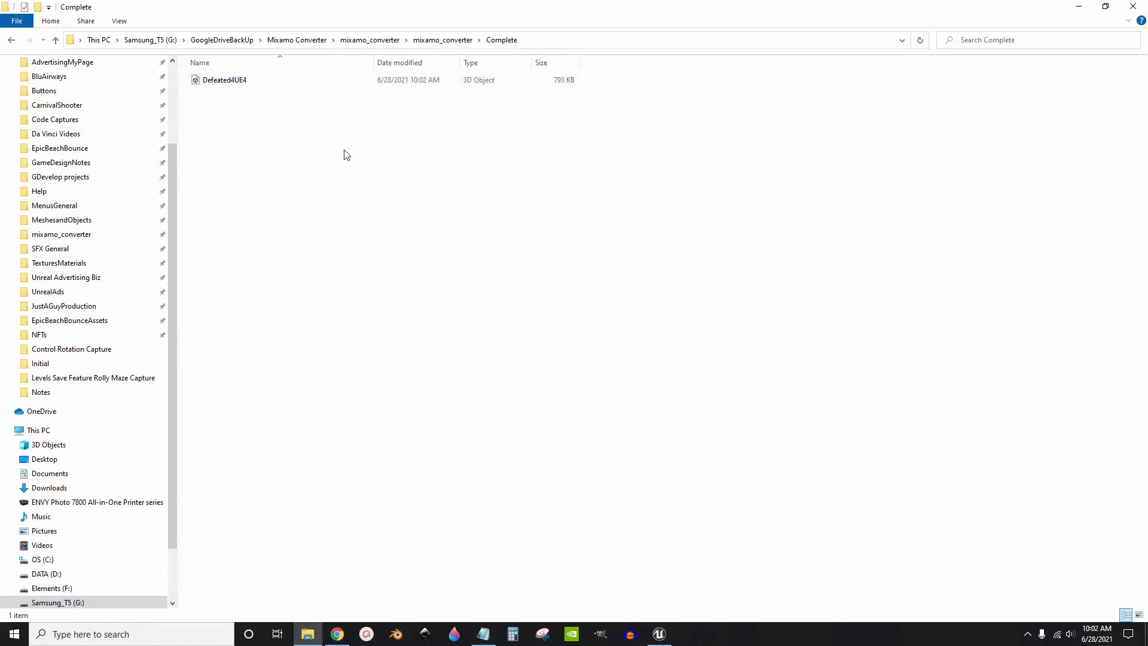
left_click(224, 81)
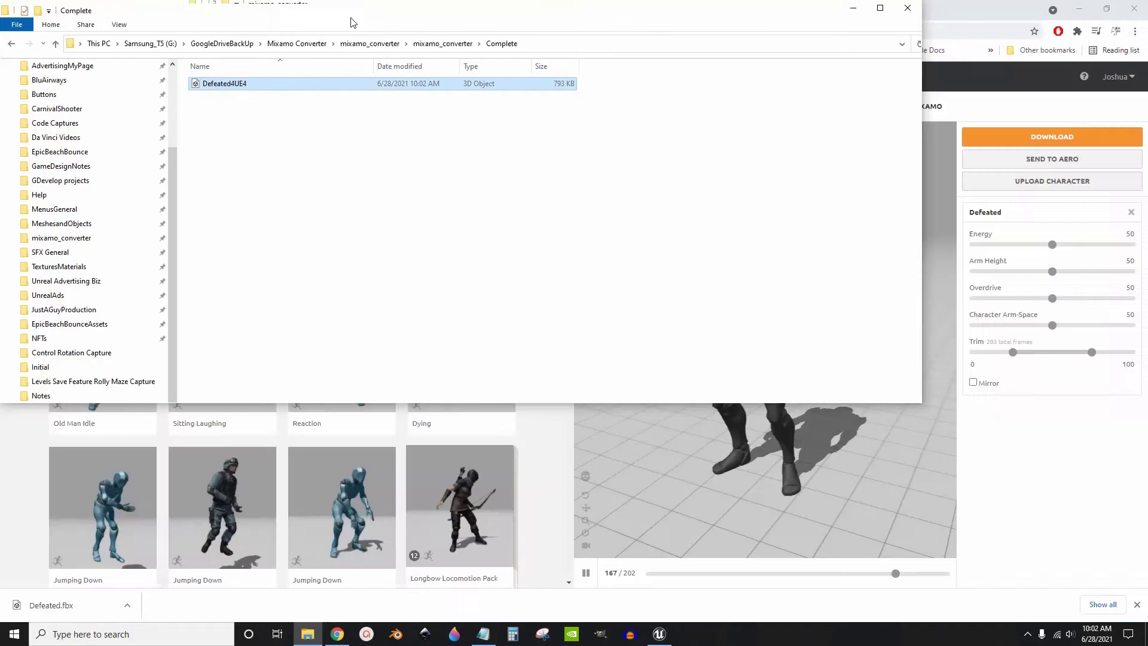
left_click_drag(332, 6, 452, 75)
- Open SciFi_Robot_Skeleton and bring up its Retarget Manager settings
left_click(659, 635)
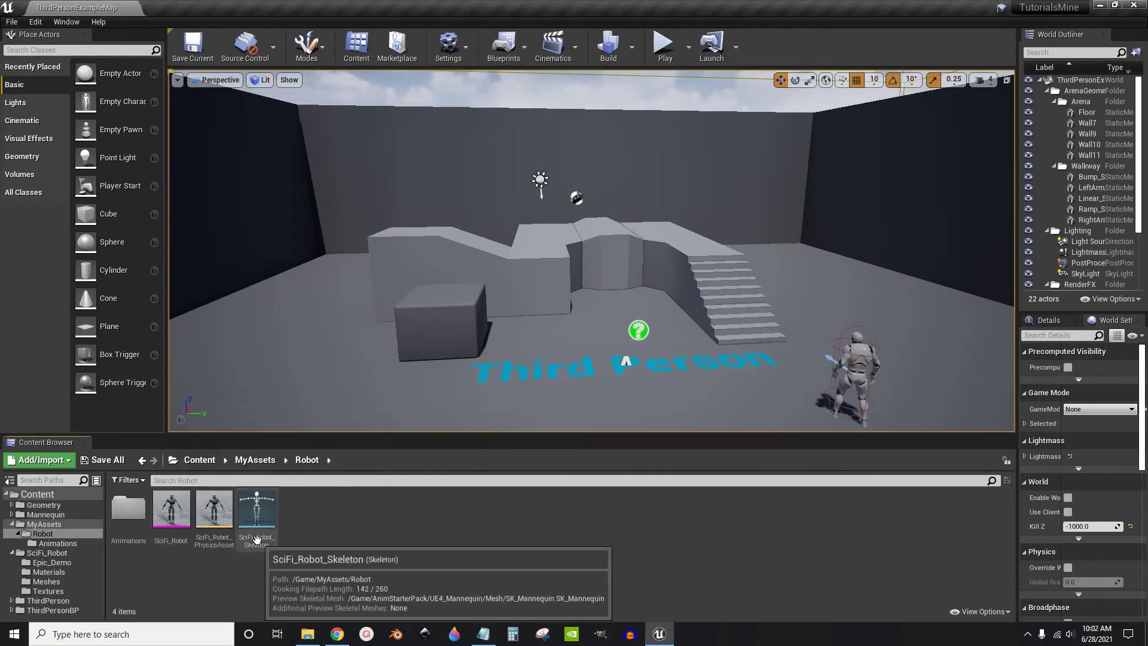
double_click(257, 516)
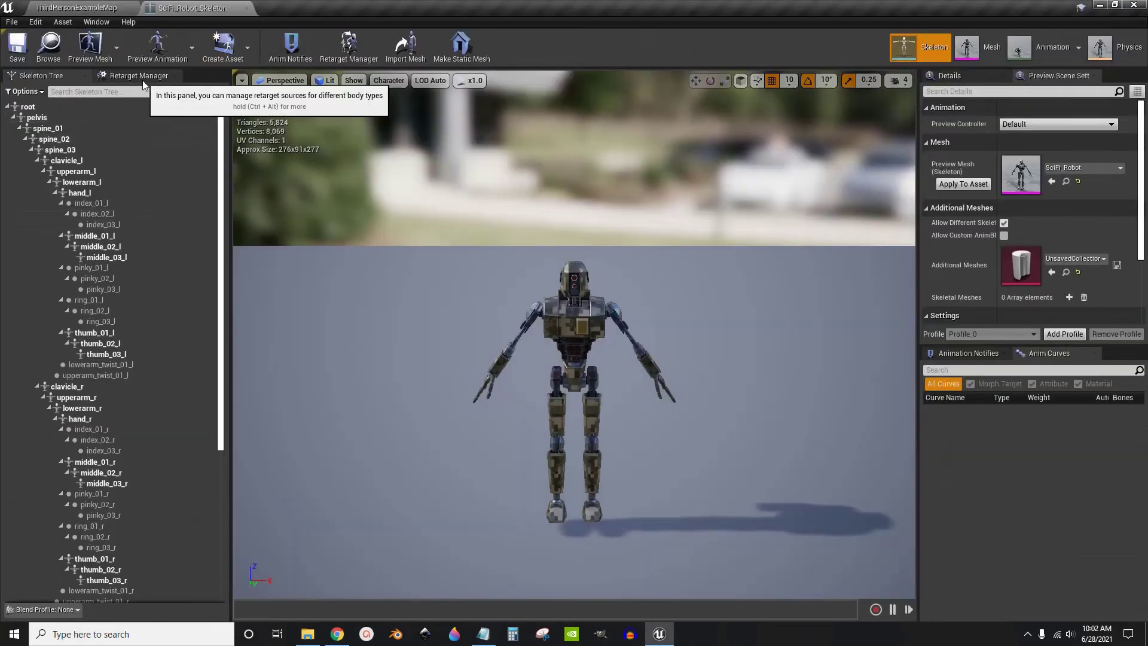
left_click(143, 78)
left_click(108, 346)
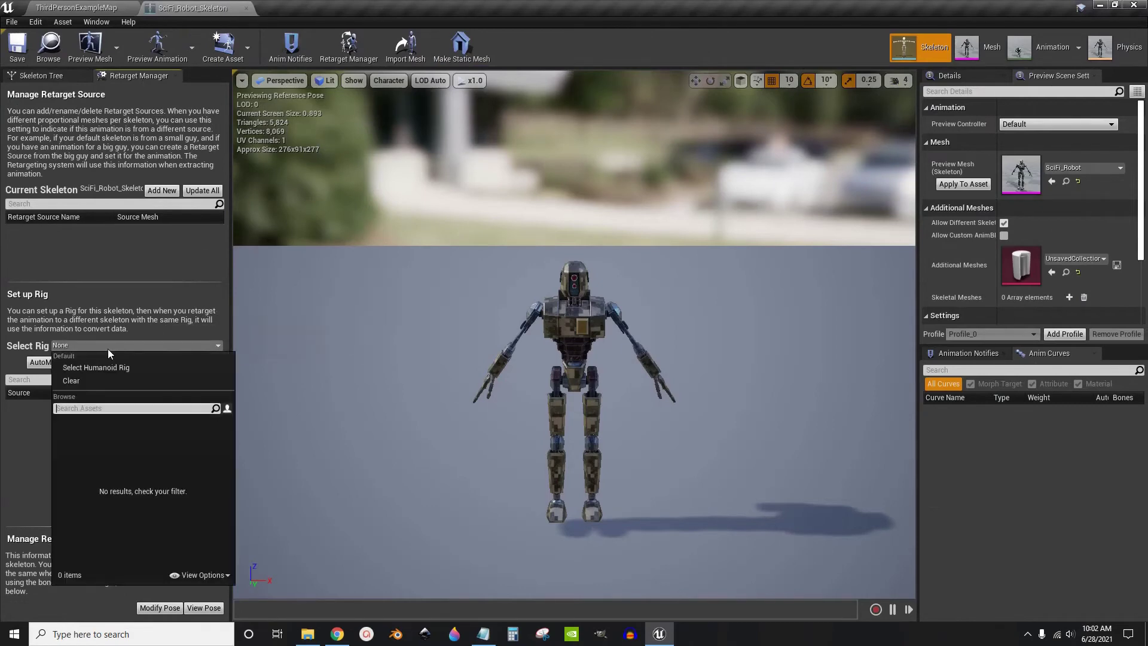
left_click(107, 349)
left_click(94, 9)
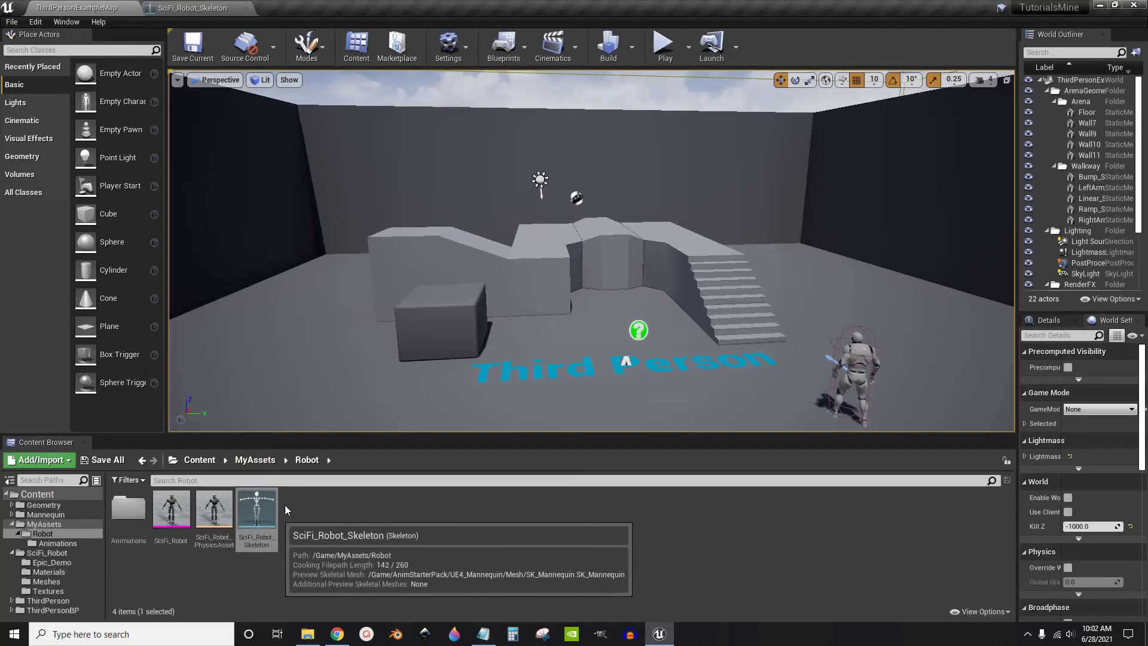
left_click(190, 9)
left_click(43, 76)
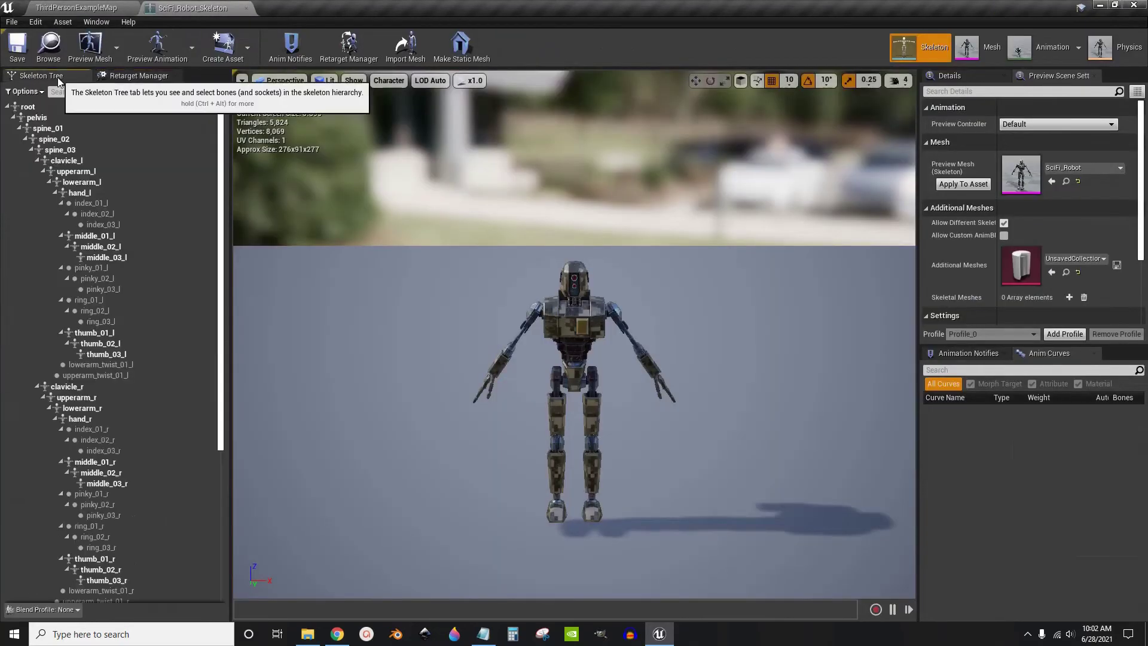
left_click(133, 76)
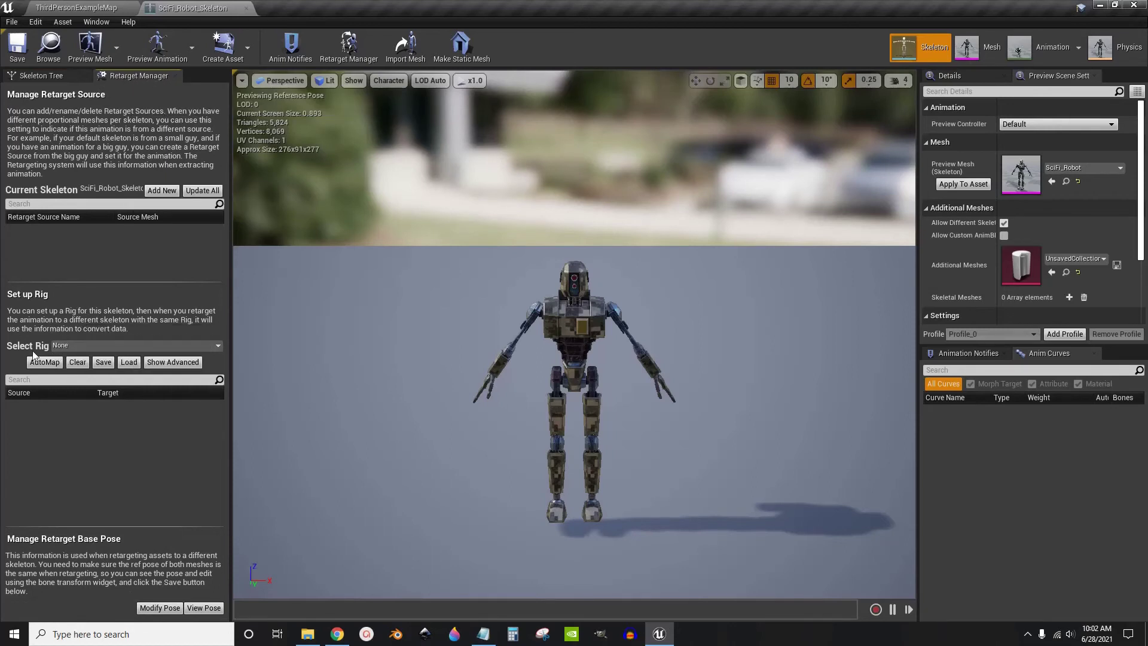
- Select the Humanoid rig and save the BoneMapping asset to the Robot folder
left_click(77, 347)
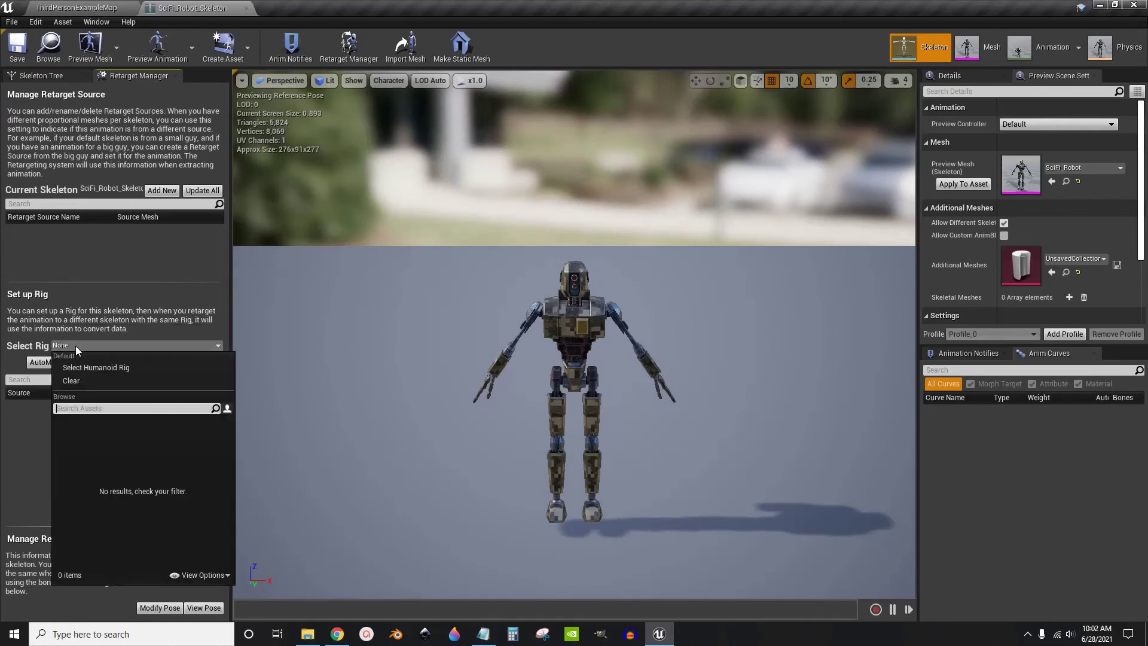
left_click(97, 367)
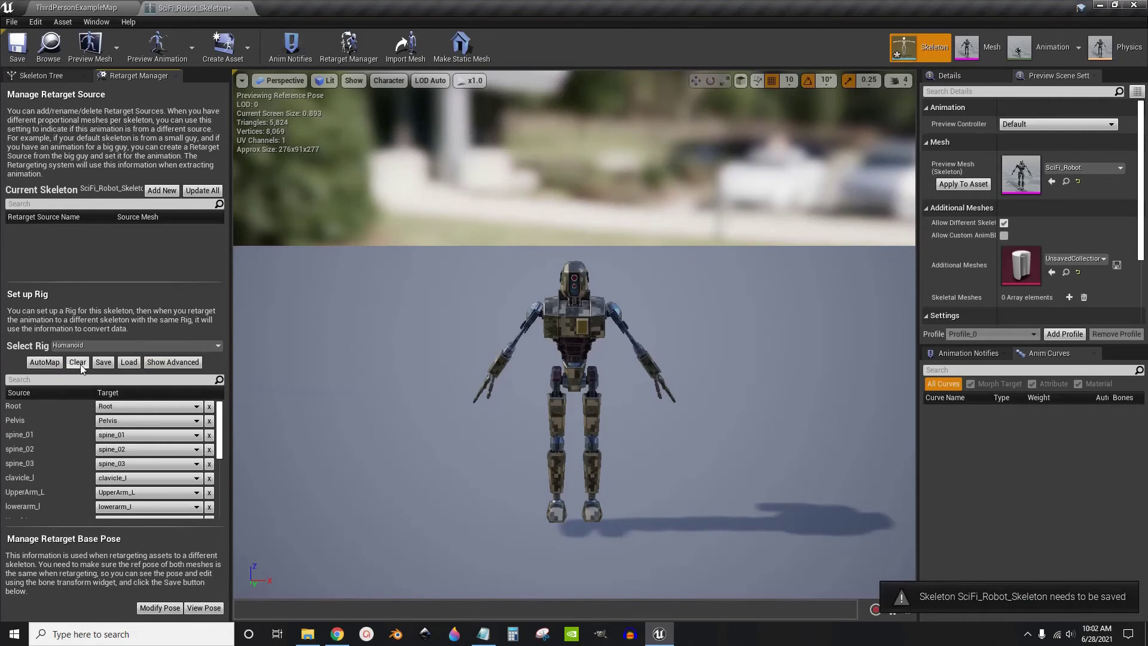
left_click(102, 363)
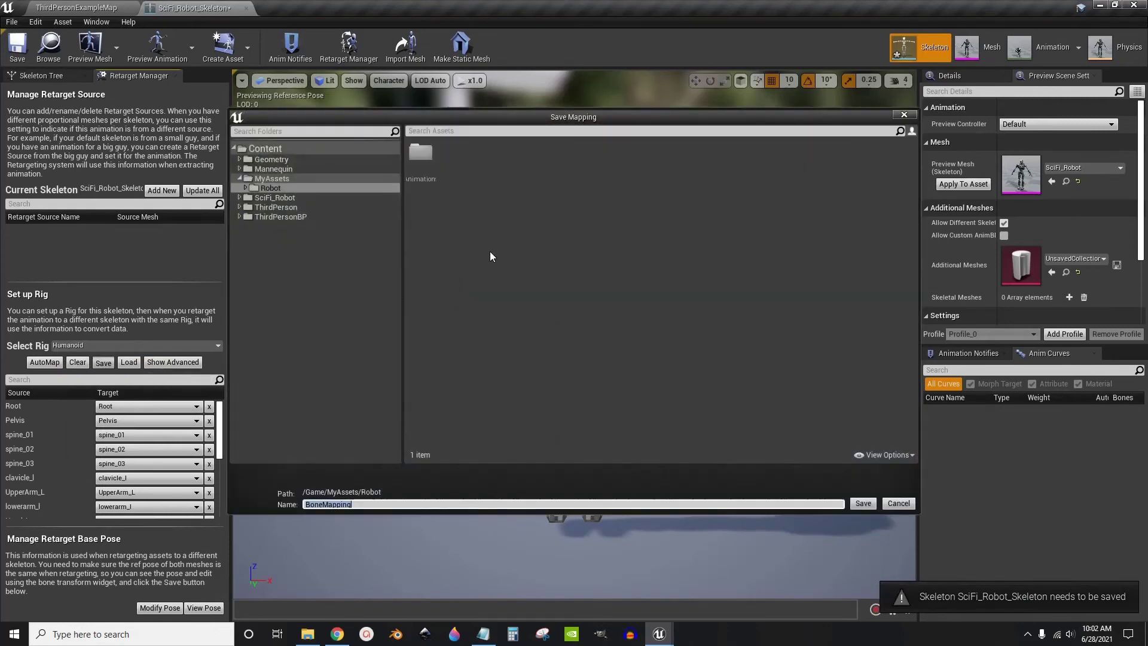
left_click(861, 503)
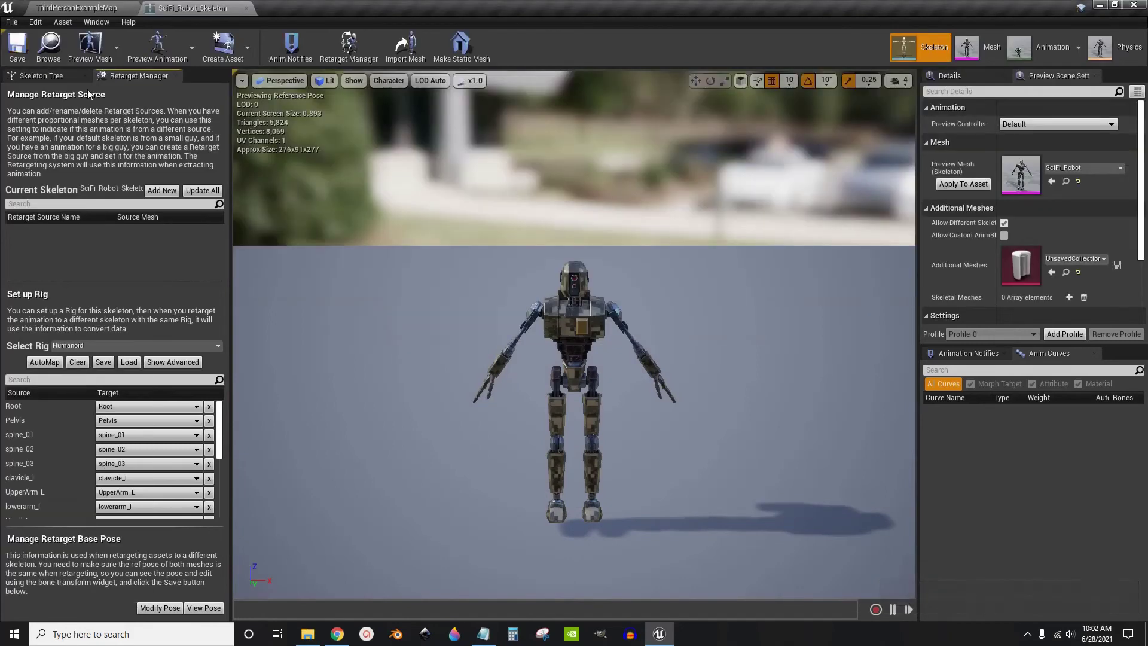
left_click(125, 9)
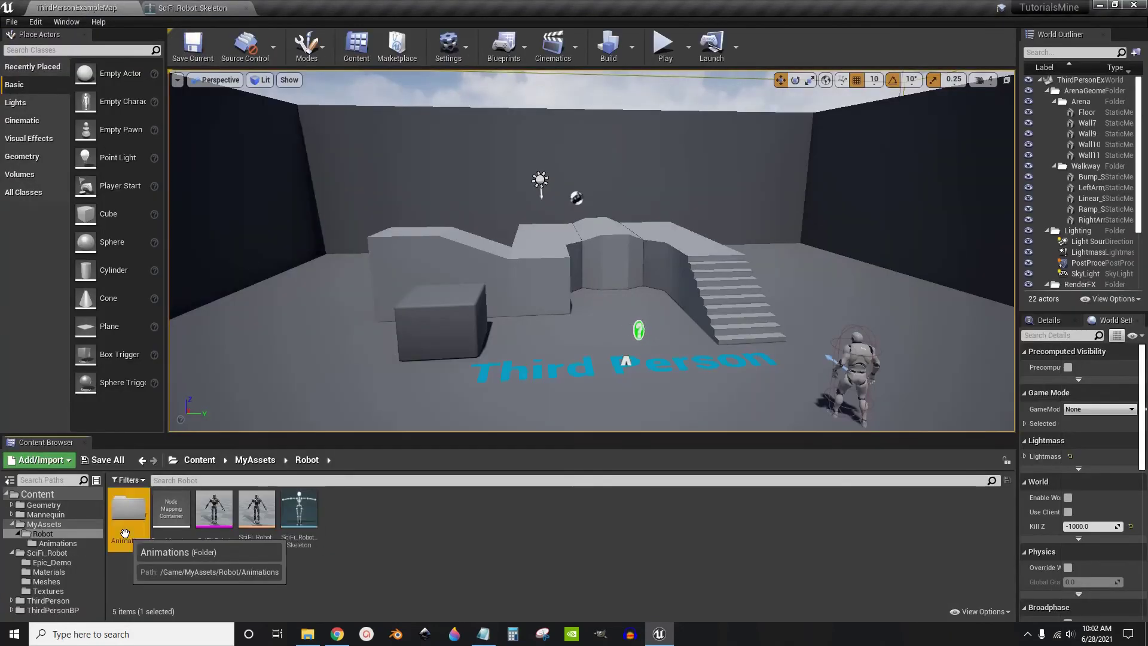
- Drag Defeated4UE4 into Robot's Animations folder and import it using SciFi_Robot_Skeleton
double_click(128, 509)
left_click(308, 635)
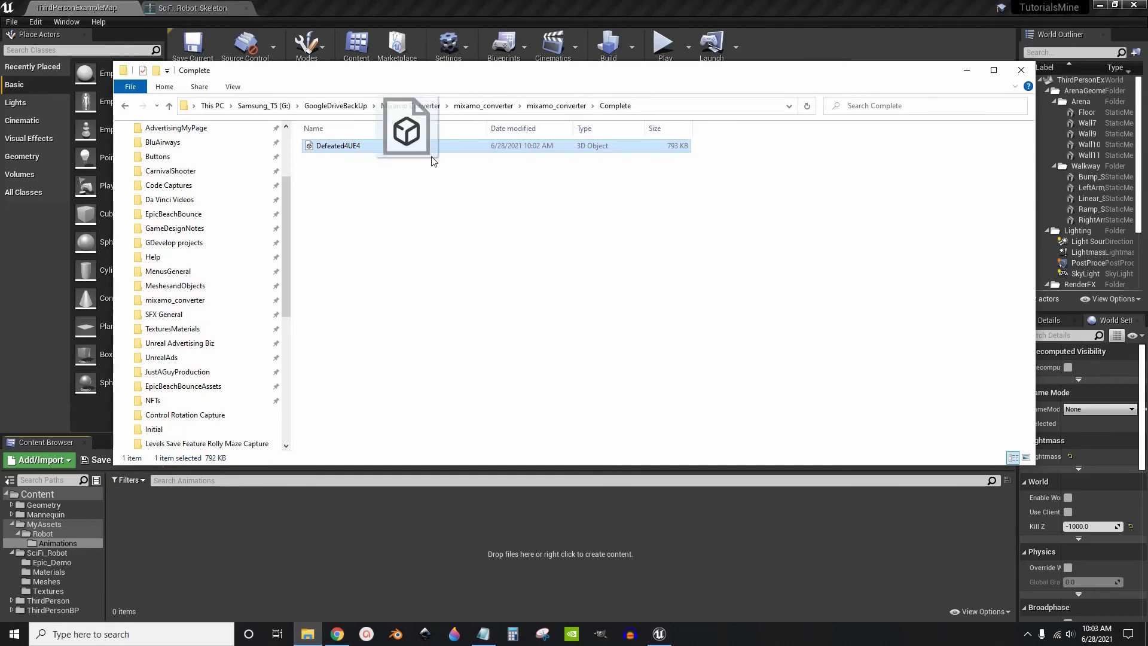
left_click_drag(341, 149, 394, 539)
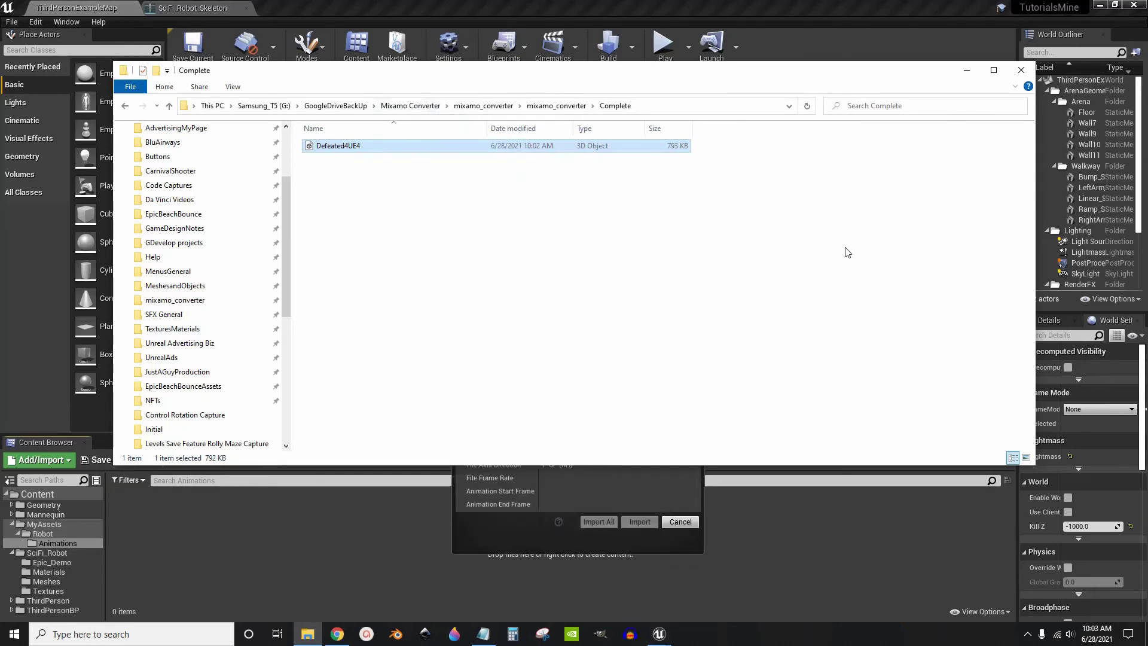
left_click(968, 70)
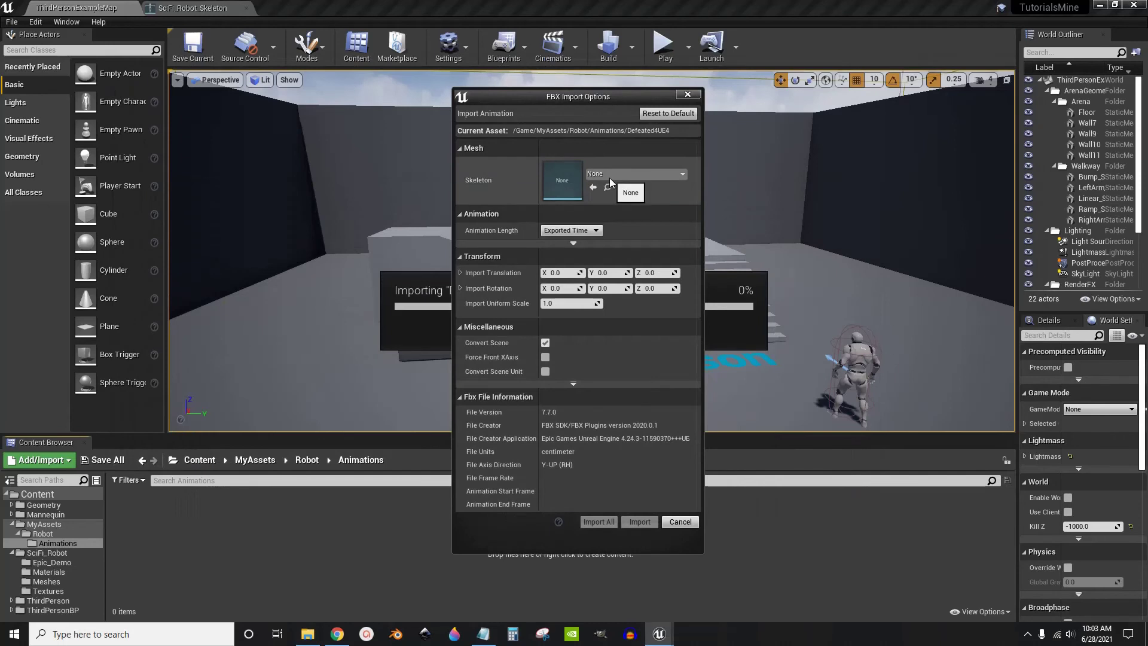
left_click(635, 173)
left_click(646, 270)
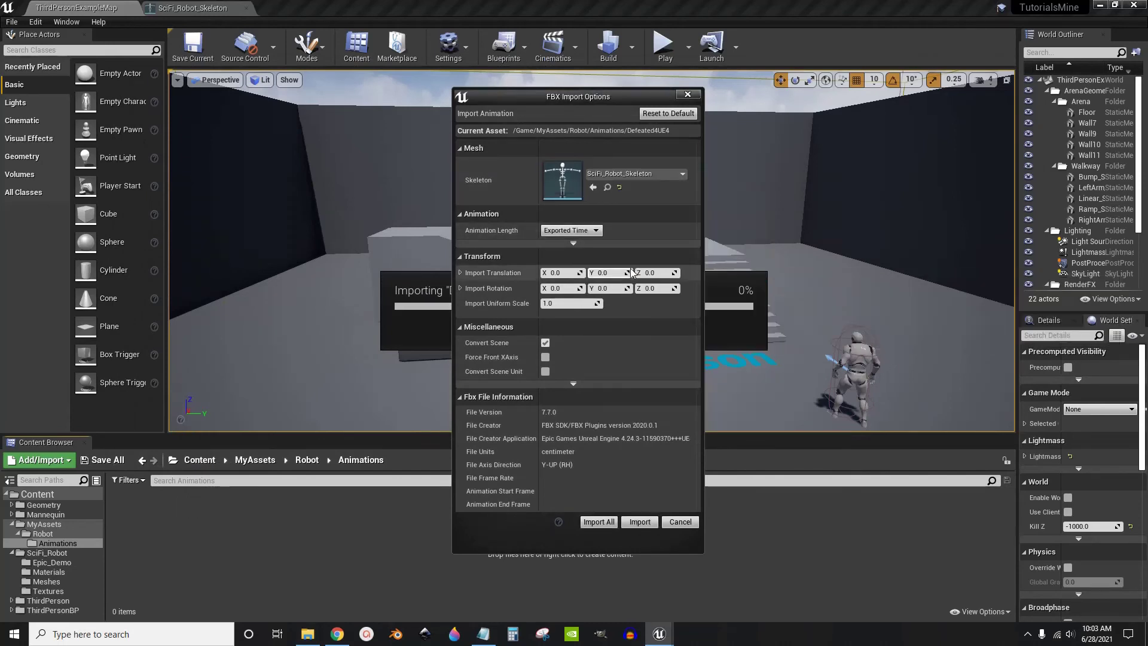
left_click(608, 522)
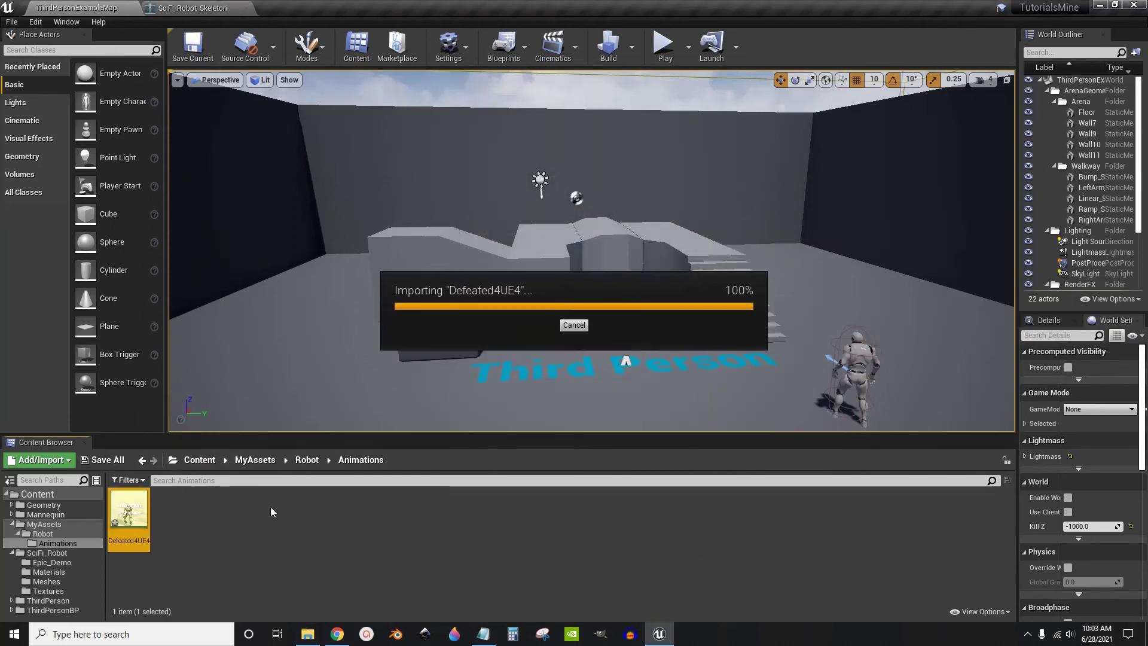
- Preview Defeated4UE4 on the robot with an enlarged viewport, then close Explorer
double_click(125, 536)
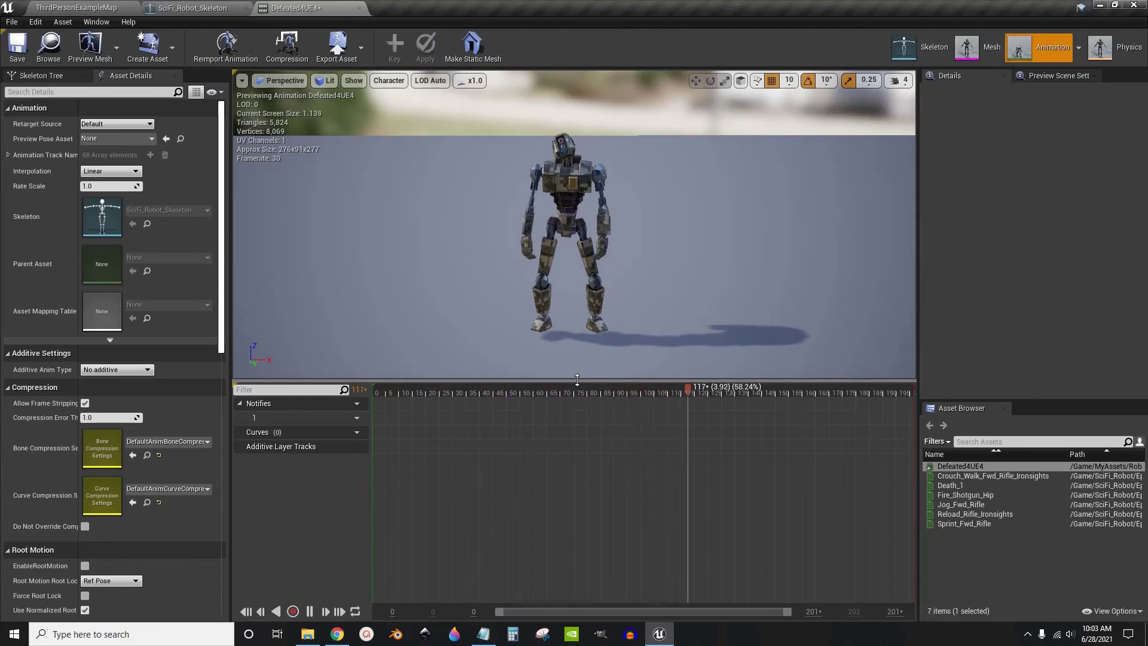
left_click_drag(592, 381, 592, 460)
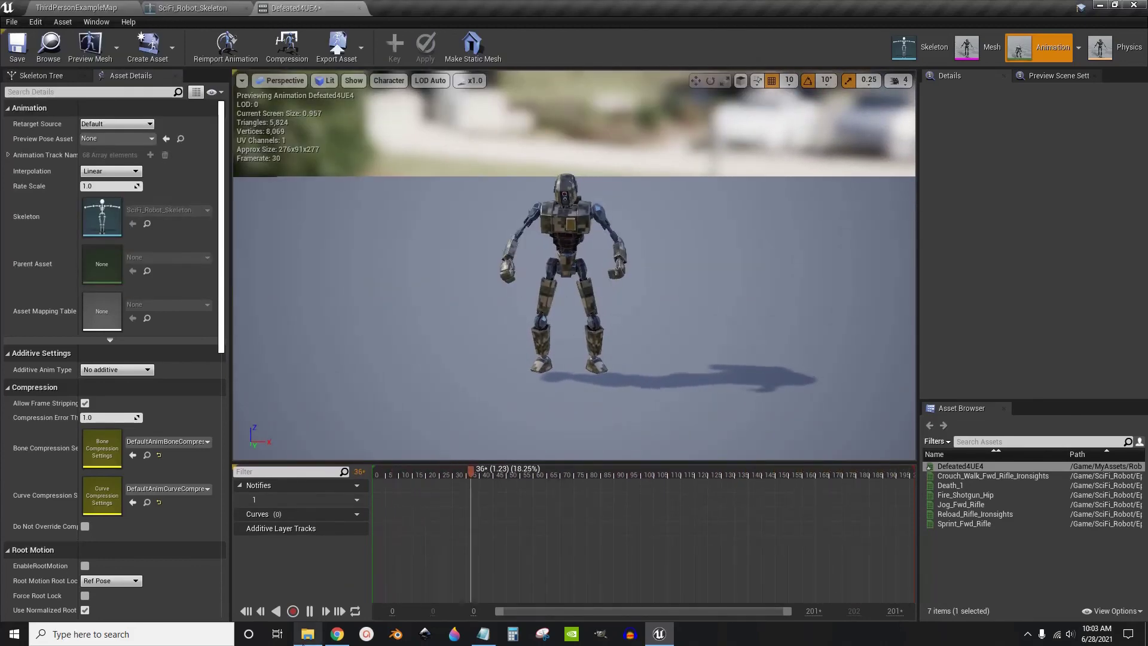
key("alt+Tab")
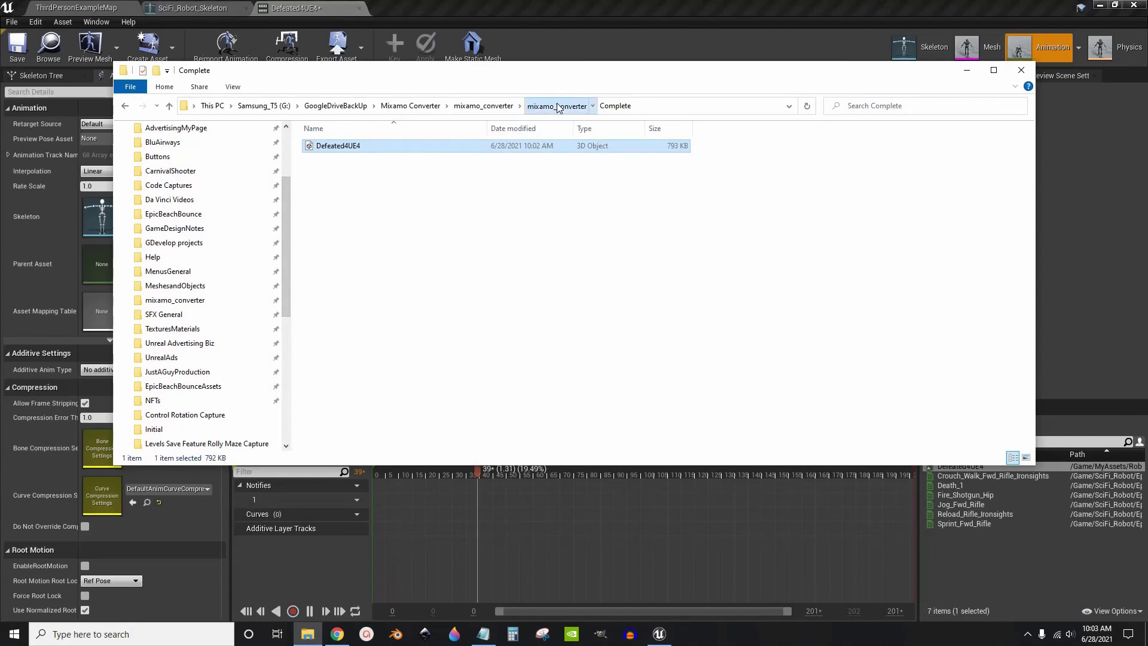
left_click(558, 107)
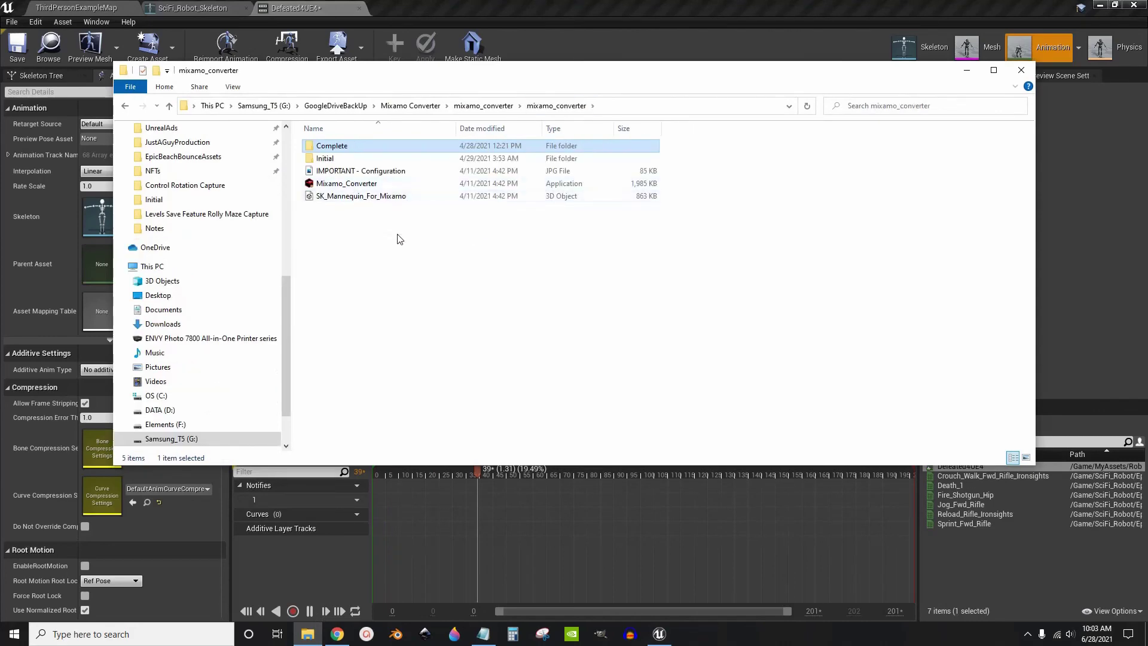
left_click(968, 72)
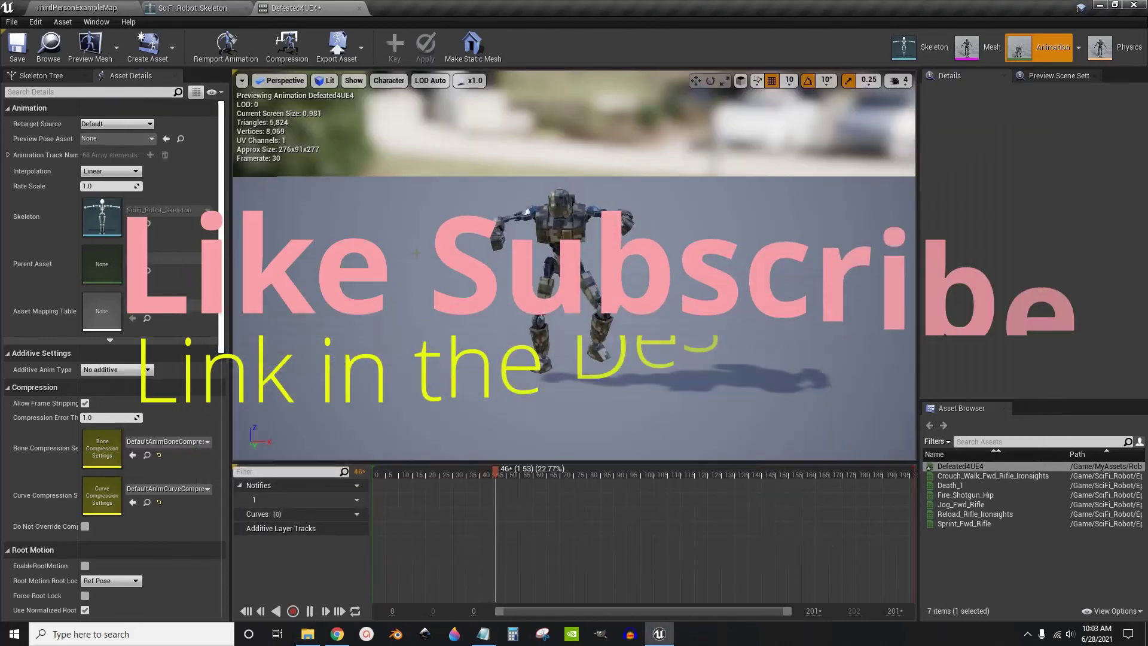